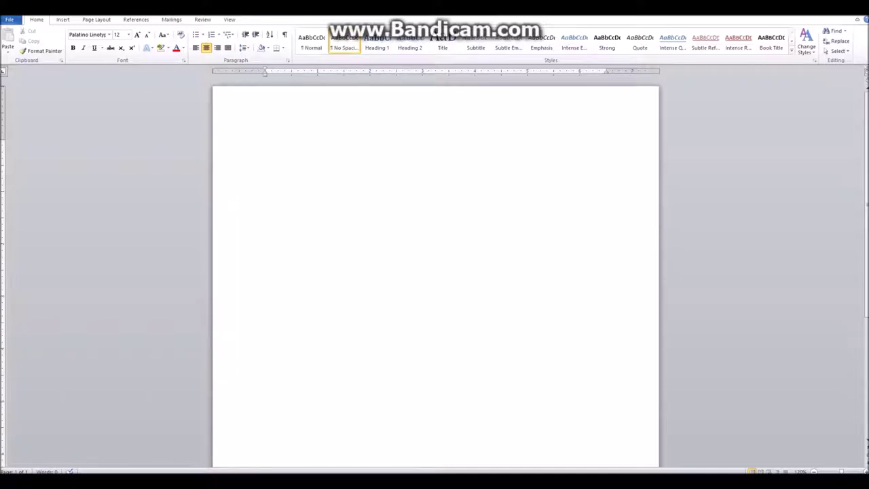
Step: Enter the centred title lines "How to Use D&D to Write a Novel" and "Celeste Belicose Outline", and left-align the text below them
text(How to Use D&D to Write a Novel)
key(Return)
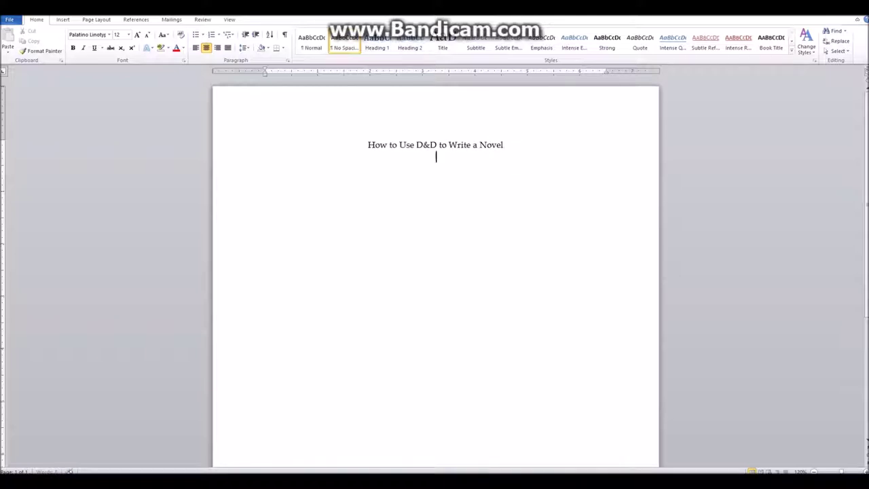
text(B)
key(BackSpace)
text(Celeste Belicose Outline)
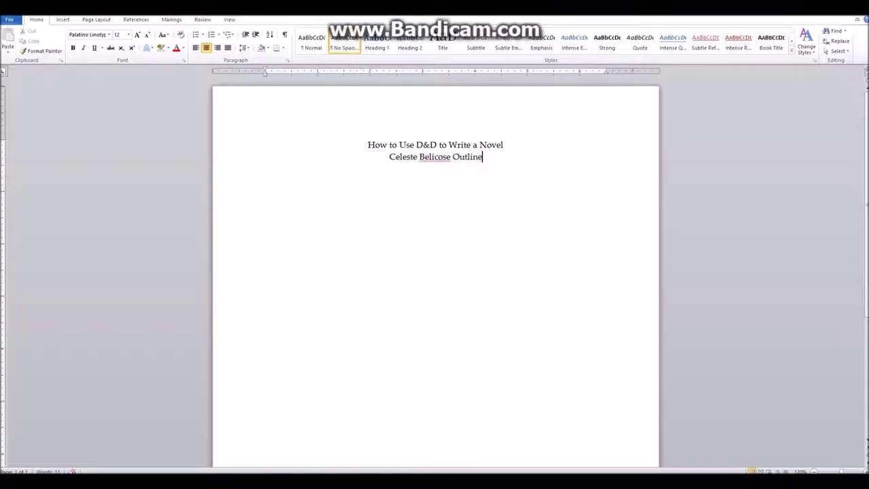
key(Return)
key(ctrl+l)
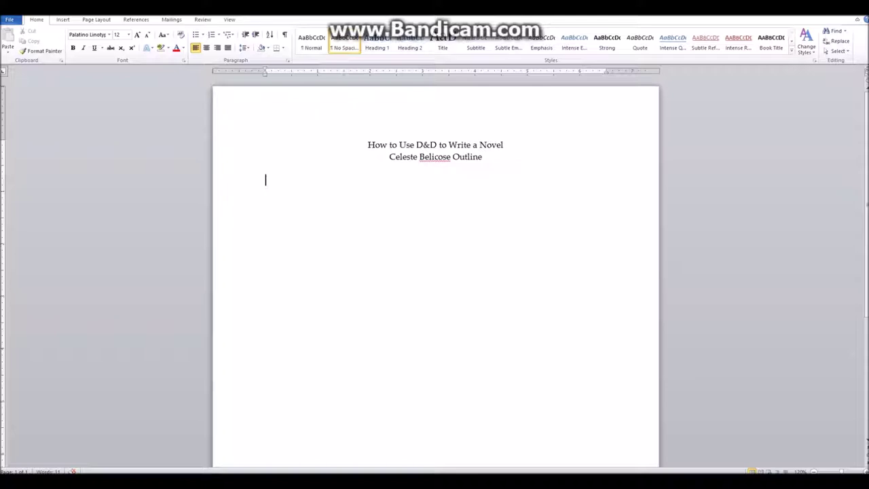
Step: Add a "Spells:" heading and enter the sheet's first cantrip, "Mage Hand", indented beneath it, consulting Character Creation 3.jpg in Photos
text(Spells:)
key(Return)
mouse_move(389, 483)
click(486, 447)
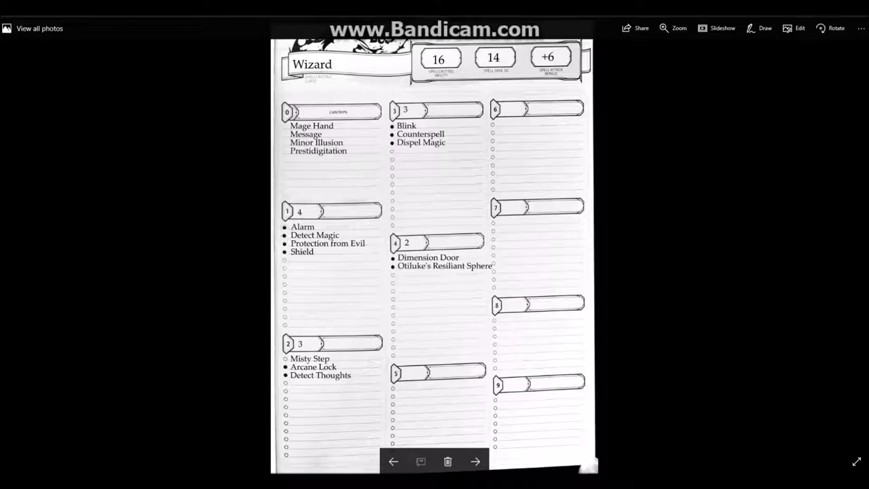
key(alt+Tab)
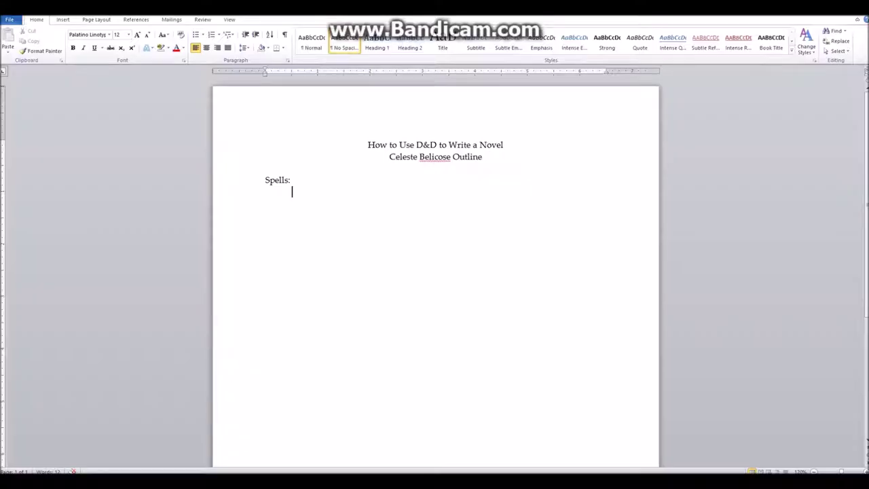
text(Mage Hand)
key(Return)
key(Tab)
Step: Add "Message" and "Minor Illustration" as indented lines under Mage Hand, consulting the wizard spell sheet in Photos
key(alt+Tab)
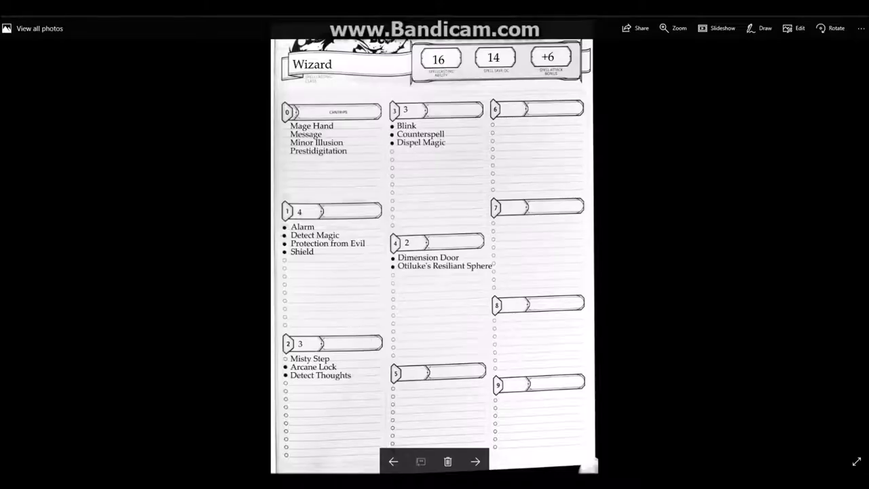
key(alt+Tab)
text(Message)
key(Return)
key(Tab)
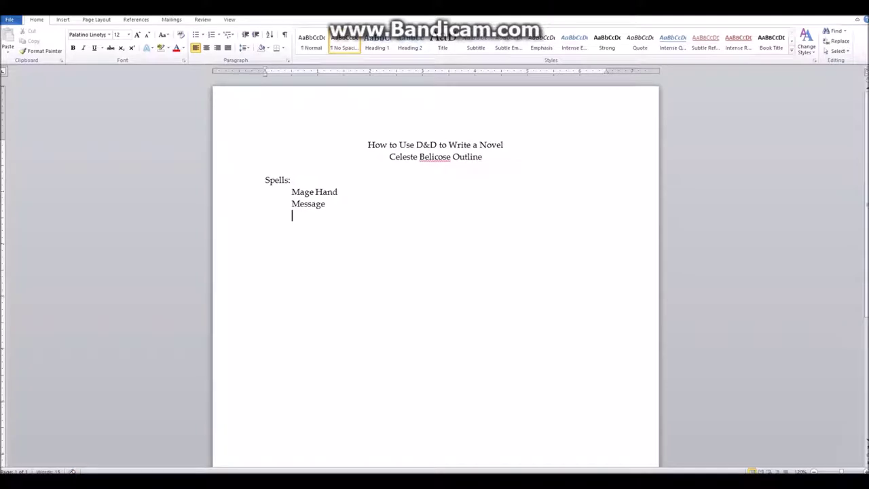
key(alt+Tab)
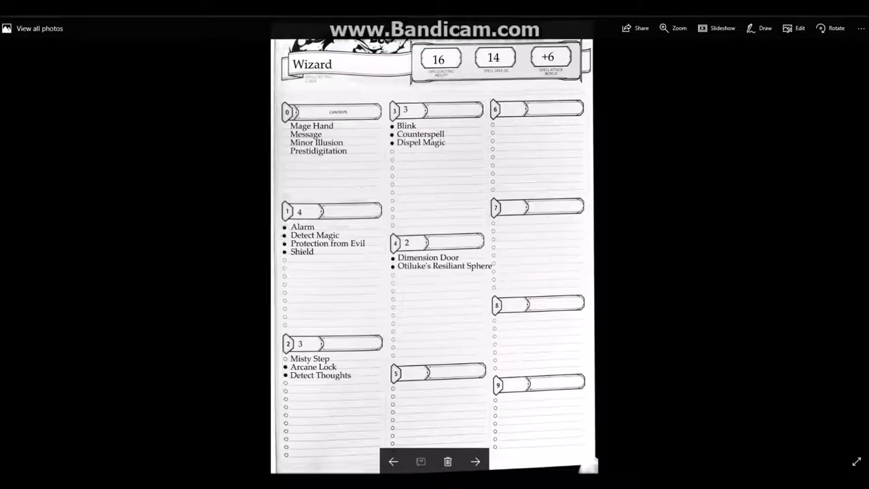
key(alt+Tab)
text(Mi)
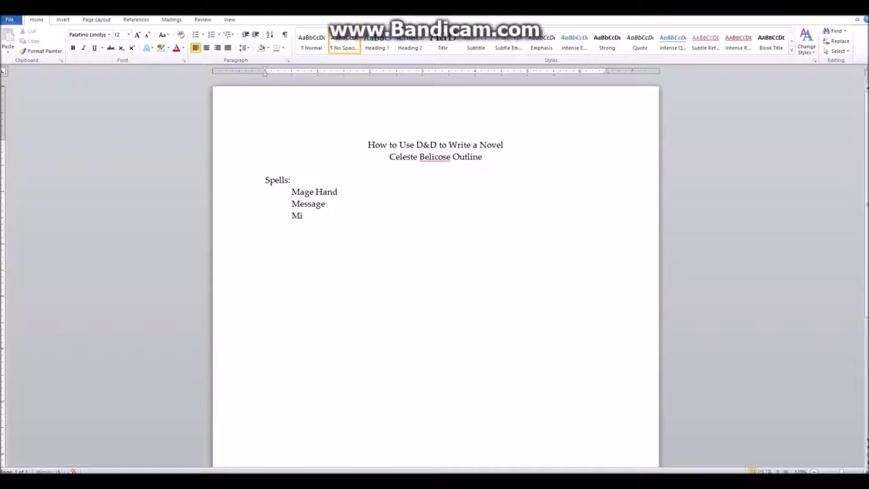
text(nor Illustration)
key(Return)
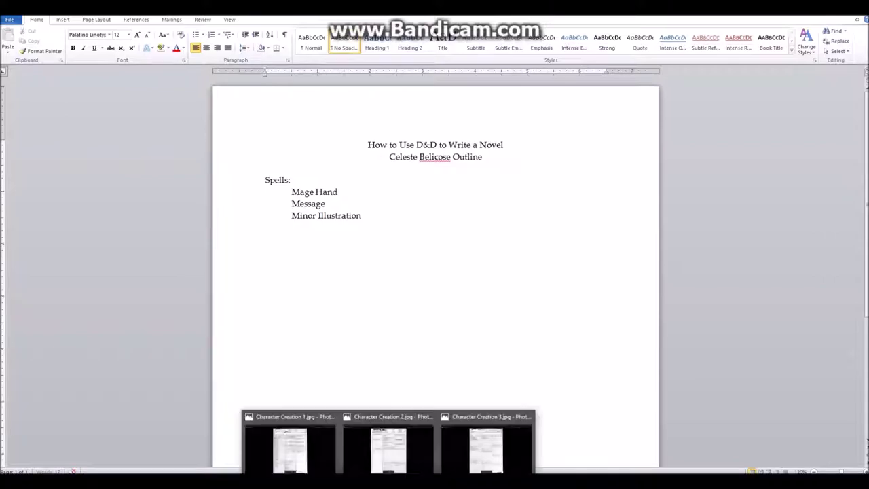
Step: Complete the indented list from the spell sheet, one per line, from Prestidigitation and Alarm through Dimension Door and Otiluke's Resilient Sphere, omitting Misty Step
click(488, 441)
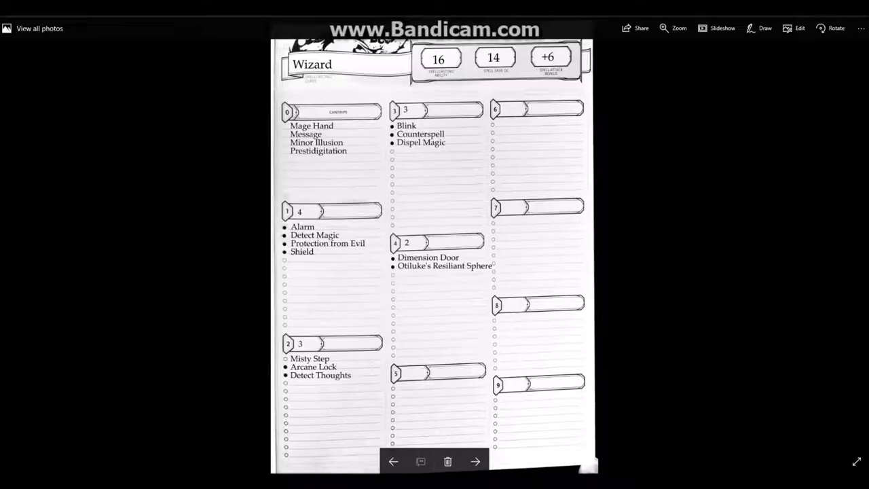
mouse_move(388, 483)
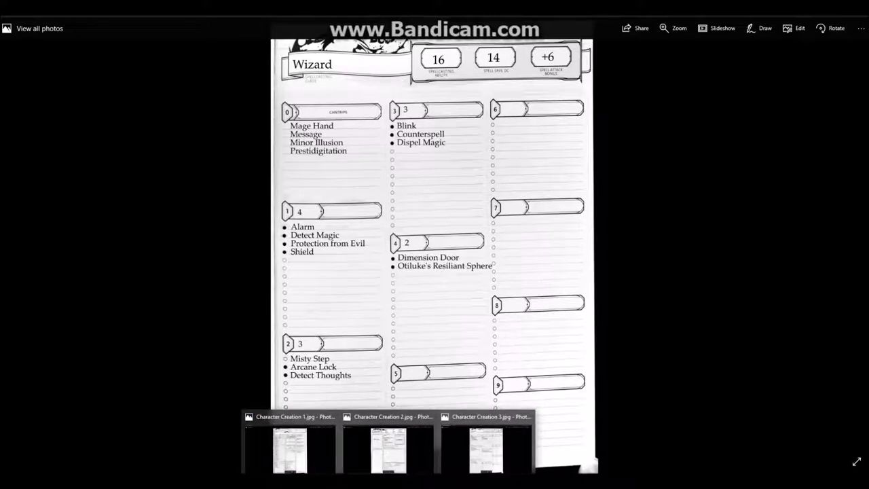
key(alt+Tab)
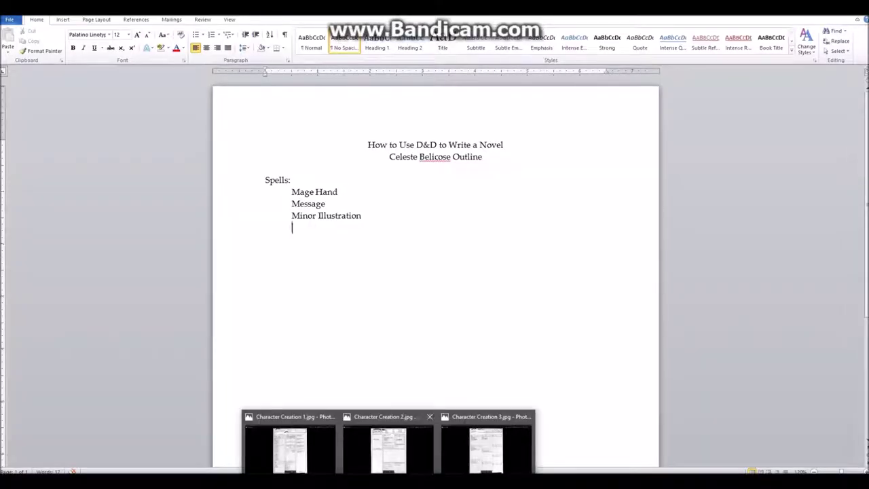
text(Prestidigitation Alarm Detect Magic Protection From Evil Shield Arcane Lock Detect Thoughts Blink Counter Spell Dispel Magic Dimension Door Otiluke’s Resilient Sphere)
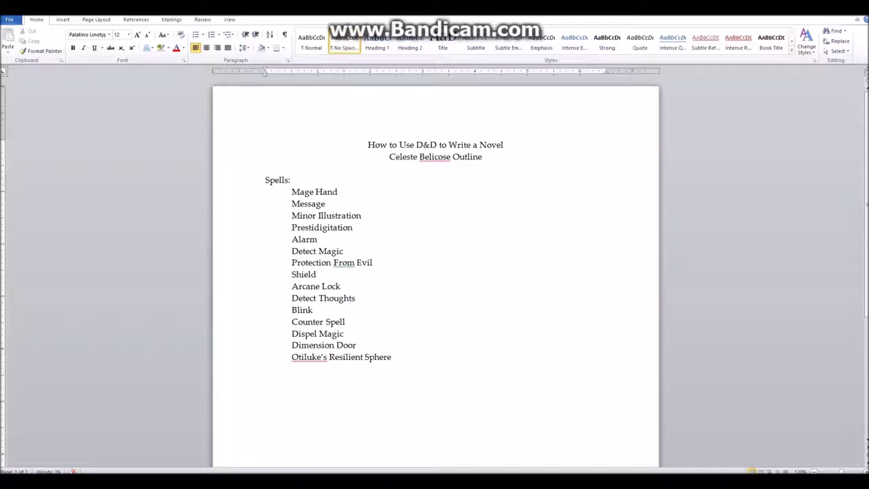
Step: Start a story paragraph below the spell list with "Celeste is at home with Chinese food waiting for her roommates. As they eat,"
text(Celeste)
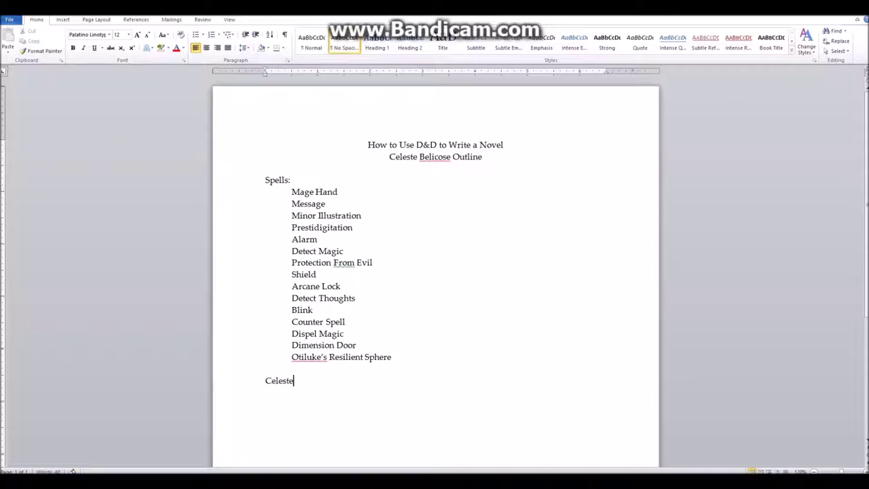
text( is at home with Chinese food w)
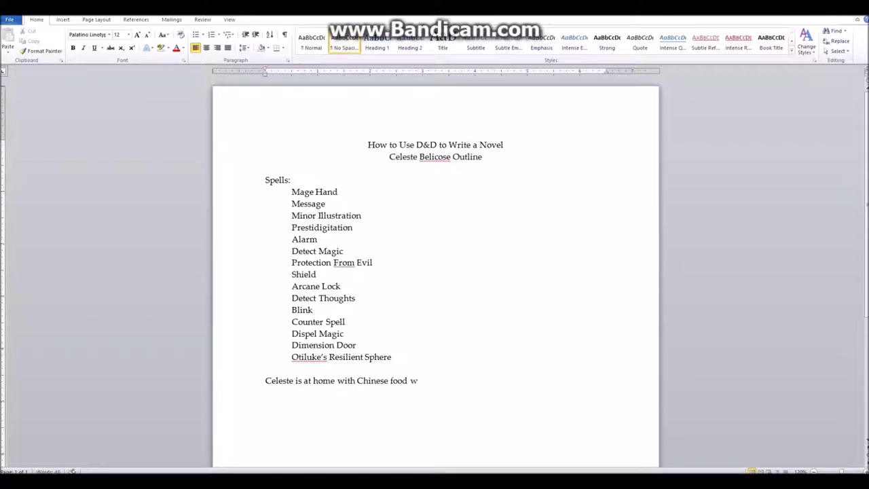
text(aiting for her roomma)
text(te)
key(BackSpace)
key(BackSpace)
key(BackSpace)
key(BackSpace)
text(ma)
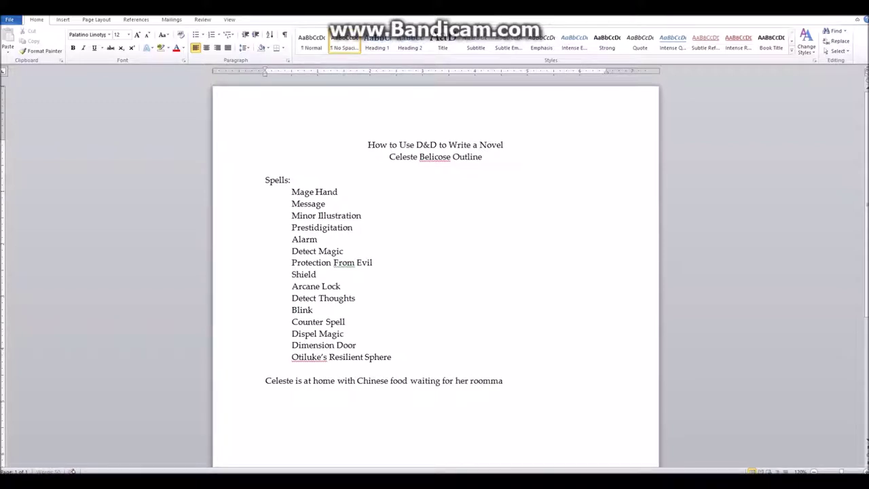
text(tes.  As they eat,)
Step: Continue the sentence with "the girls ask Celeste what she does all day since the shop does seem to have a lot of customers ever."
text(the girls ask C)
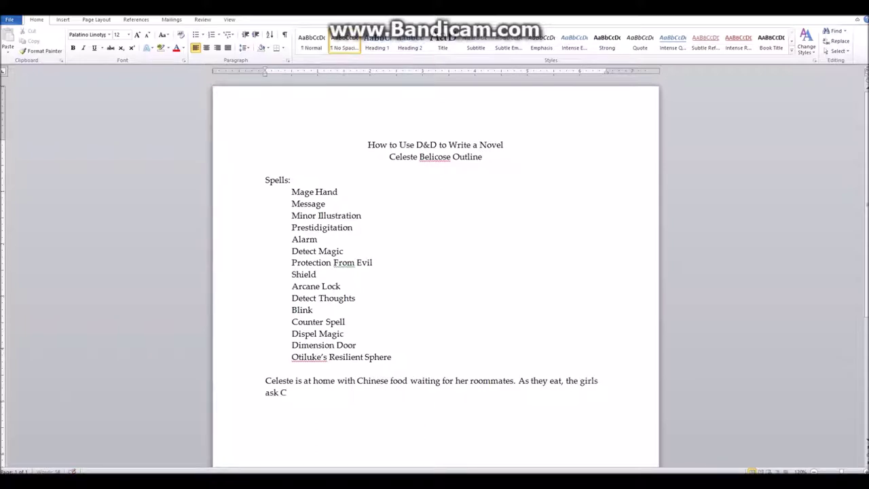
text(eleste what she does al)
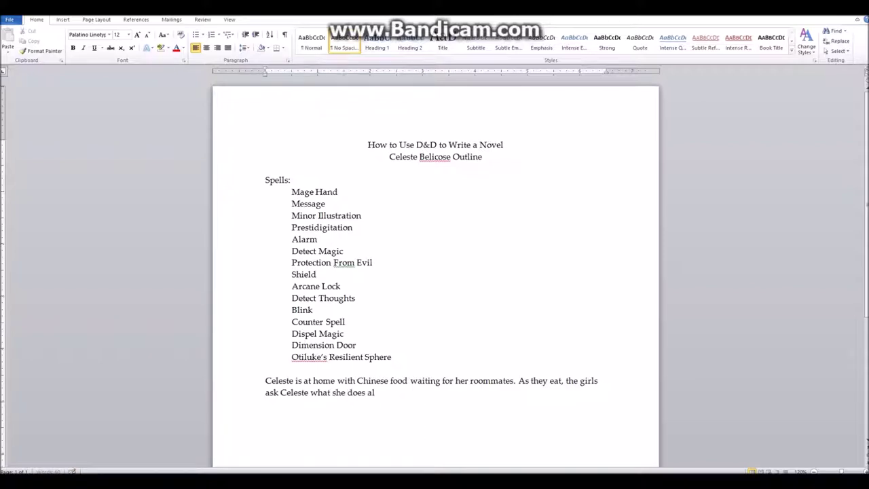
text(l day since the shop does seem to)
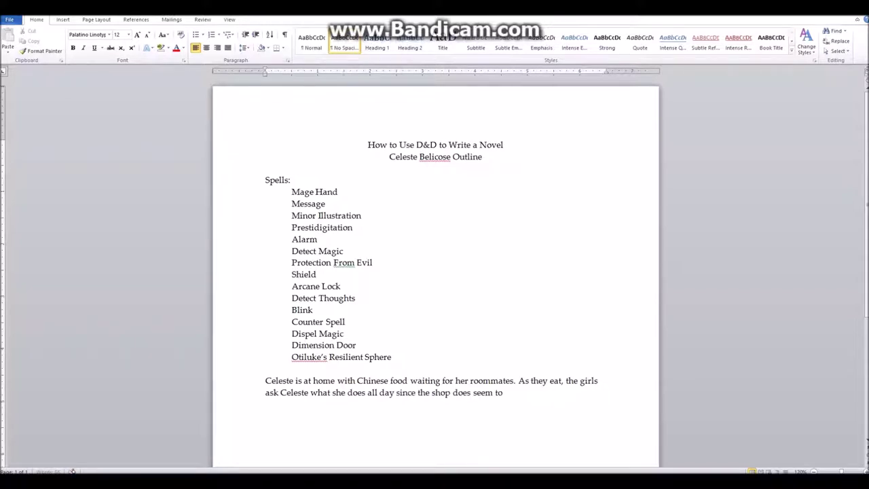
text( have a lo)
text( lot of custo)
text(mers e)
text(ver.)
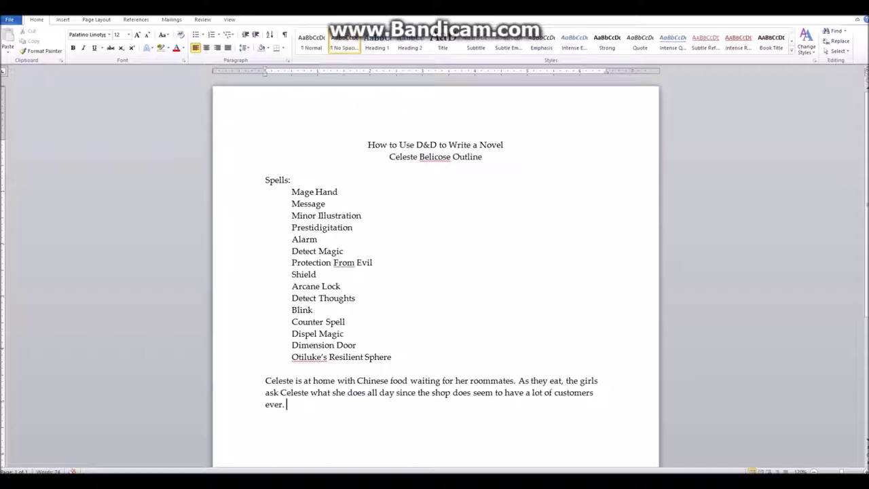
Step: Finish the paragraph with "She says that she has a lot of fixing projects to keep her occupied." and leave a blank line
text(She says that)
text(she has)
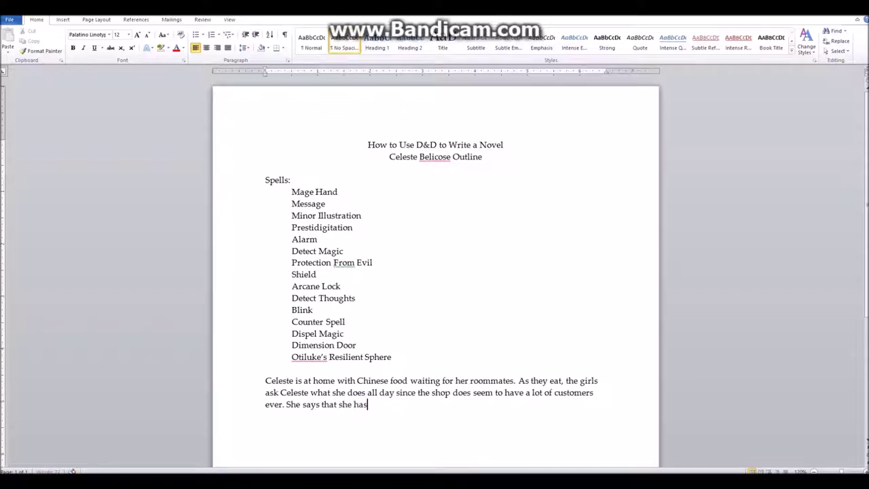
text( a lot of fici)
key(BackSpace)
key(BackSpace)
text(xi)
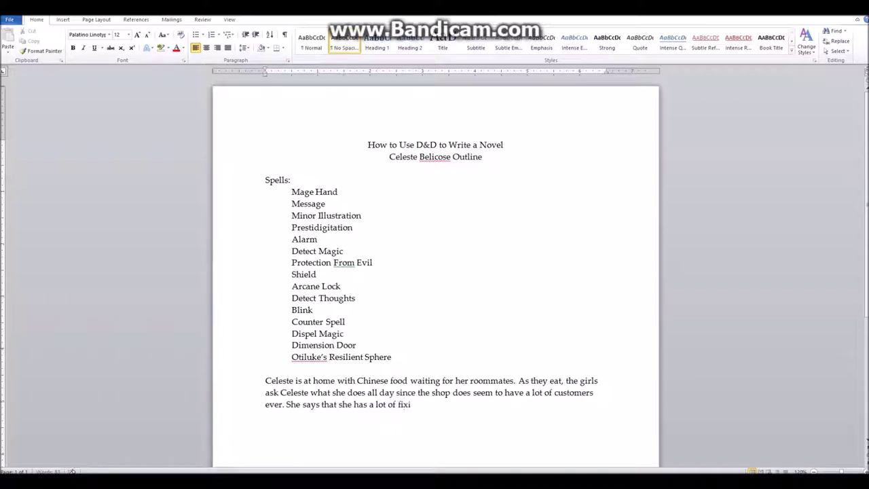
text(ng projects to keep her occupied.)
key(Return)
key(Return)
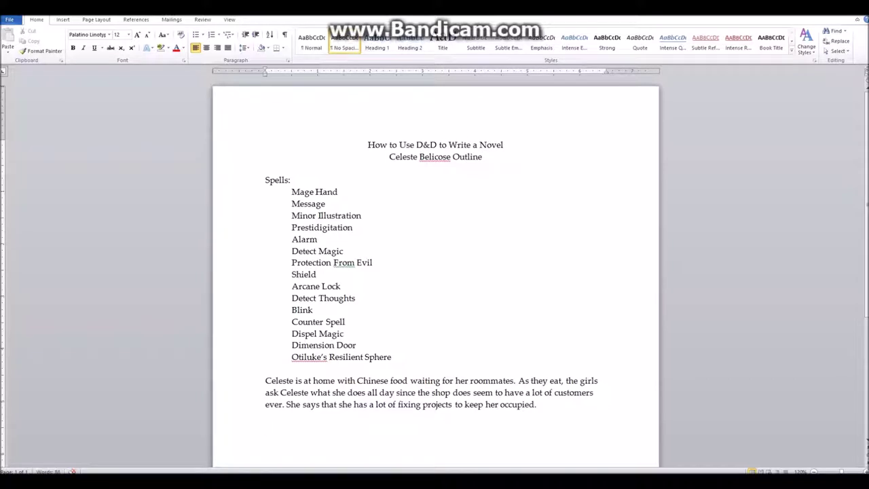
Step: Add the line "Celeste Deception: 2", checking the skills on Character Creation 1.jpg in Photos
text(Celeste Deception)
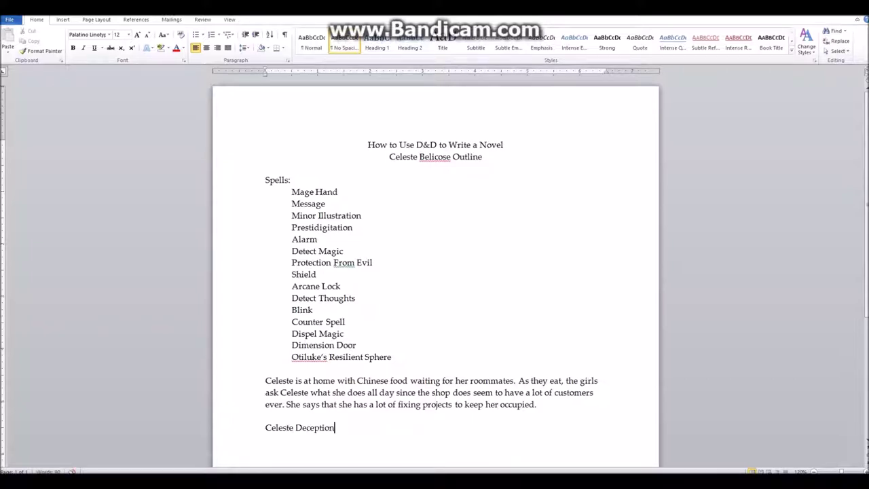
text(:)
mouse_move(388, 482)
click(290, 448)
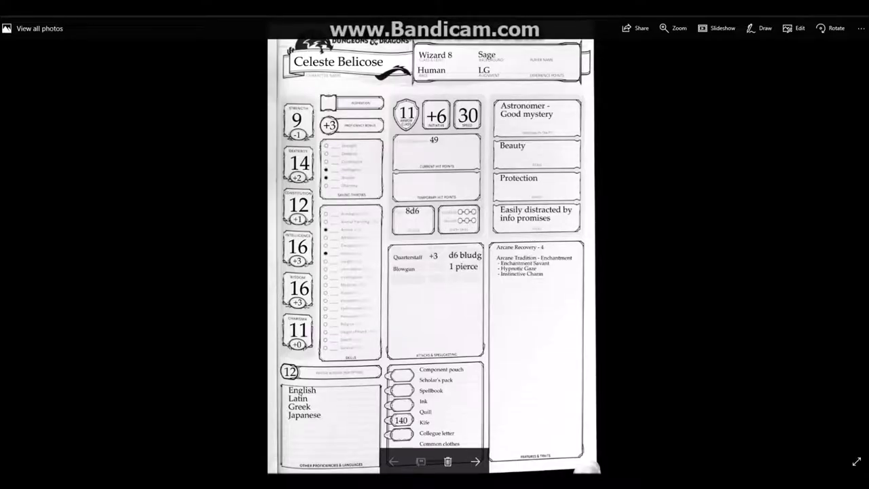
click(672, 28)
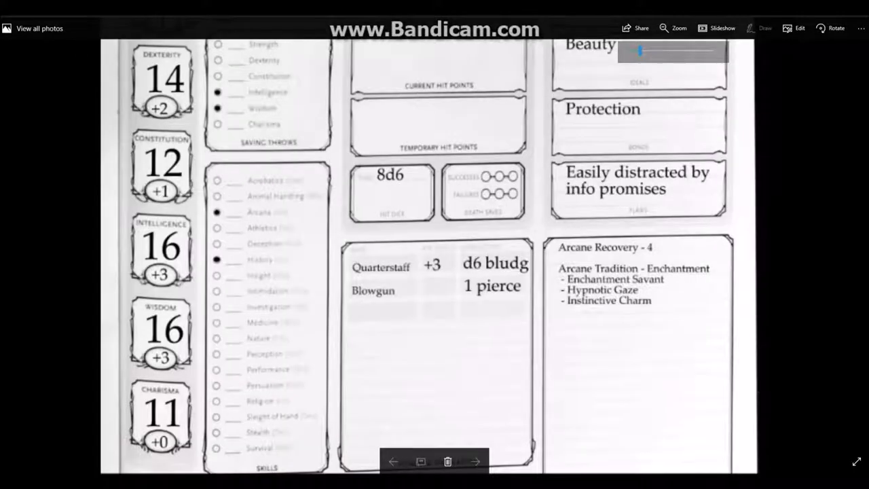
click(673, 28)
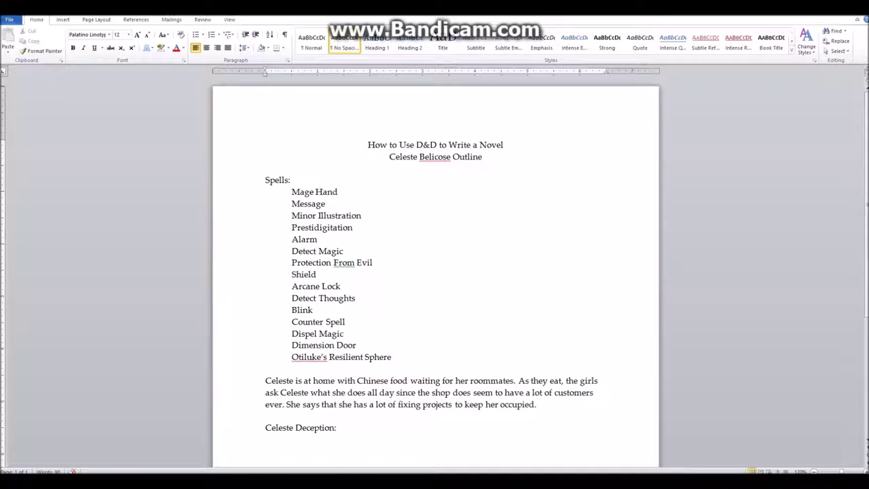
text(2)
Step: Add the line "Roommates Insight: 15" directly below the Deception result, followed by a blank line
key(Return)
text(oommates Insight:)
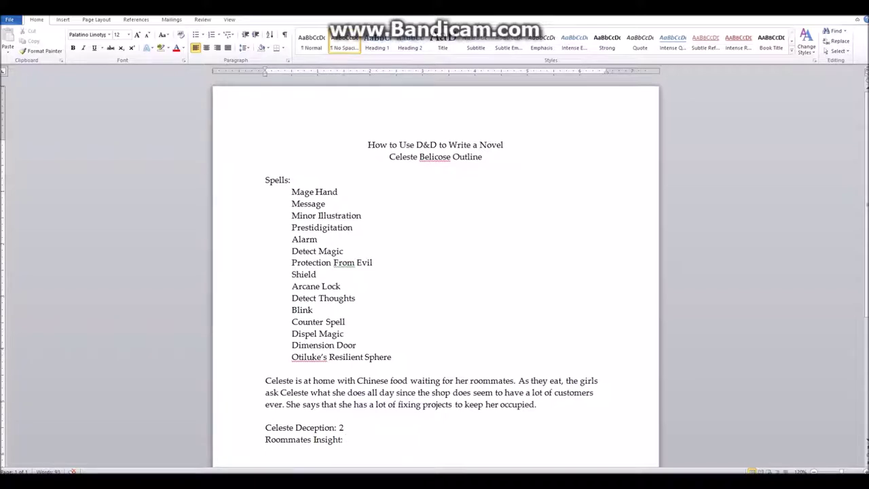
text(15)
key(Return)
key(Return)
Step: Write "The girls can tell that she's lying and they start asking more questions about what she's actually up to." as a new paragraph
text(Thye)
key(BackSpace)
key(BackSpace)
text(e girls can tell that)
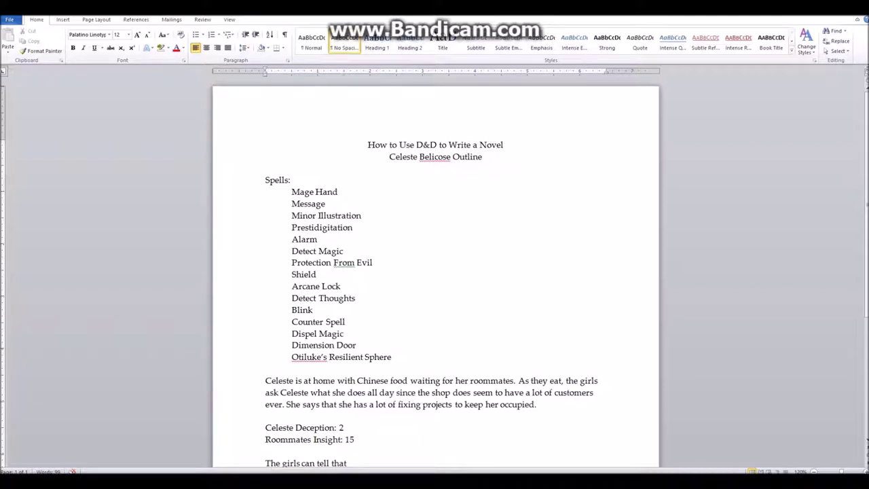
scroll(434, 272, down, 5)
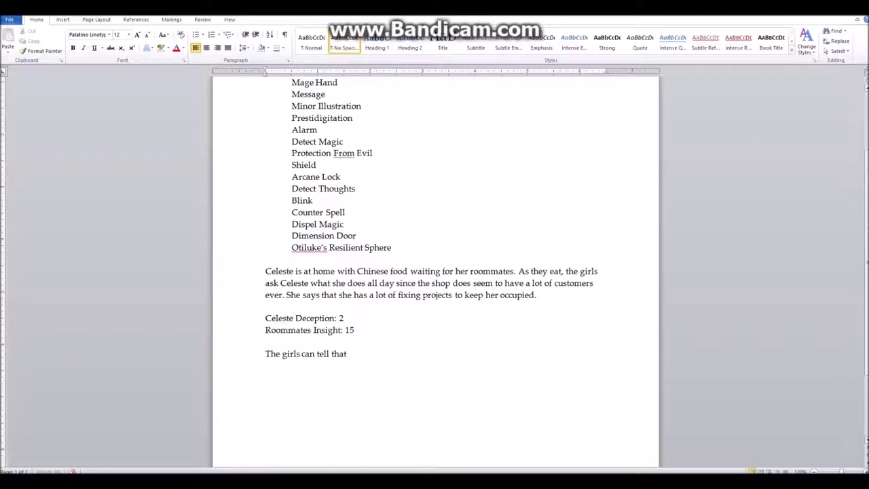
scroll(435, 271, down, 1)
text(she's lying and they)
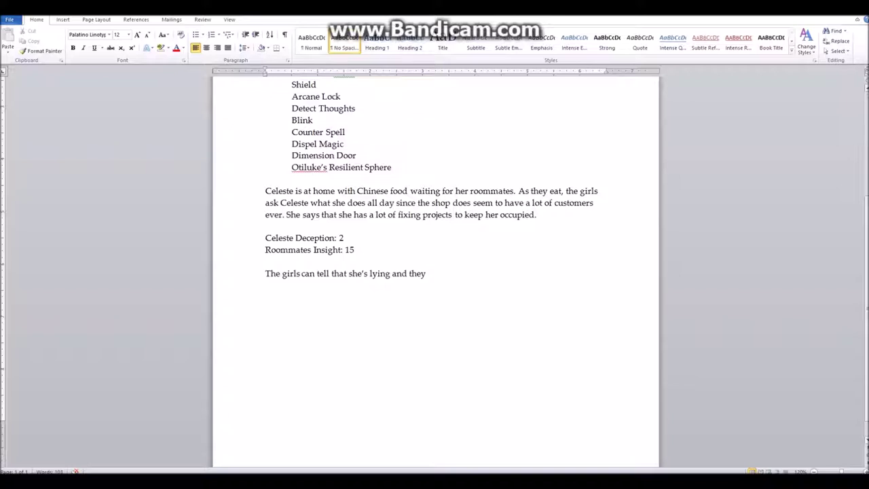
text( start asking more questions about what she's actually up to.)
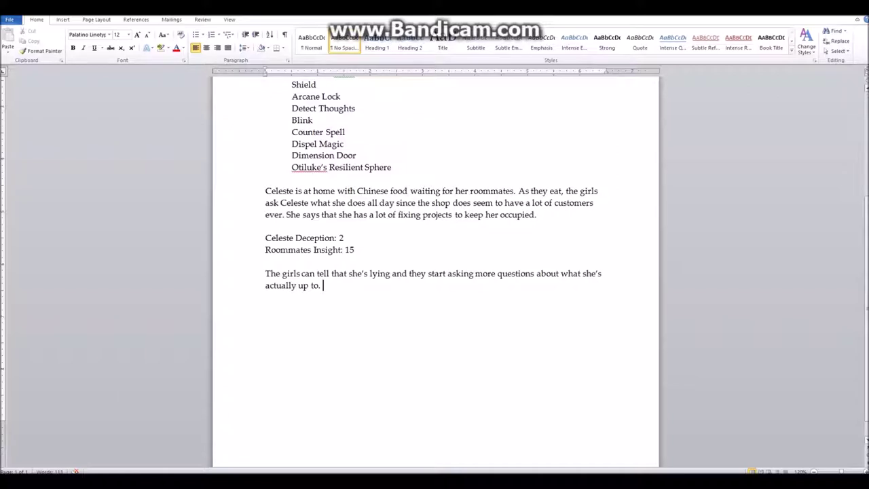
Step: Continue the paragraph with "Celeste tells the girls that she's secretly selling marijuana behind the store." and leave a blank line
text(Celeste tells the girls that she)
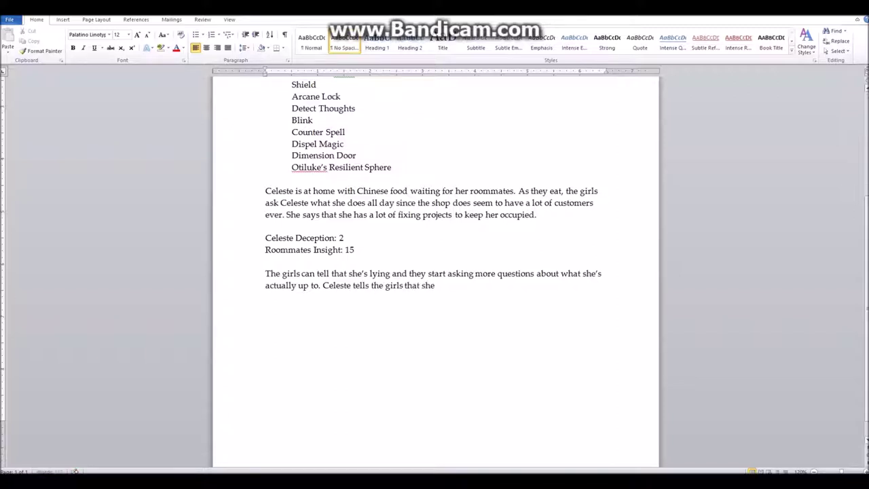
text('s secretly selling marijuana)
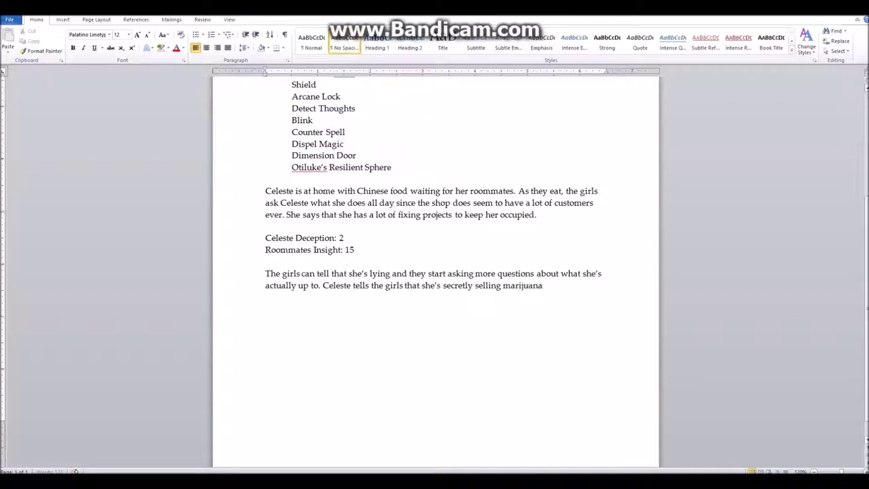
text( behind the strore.)
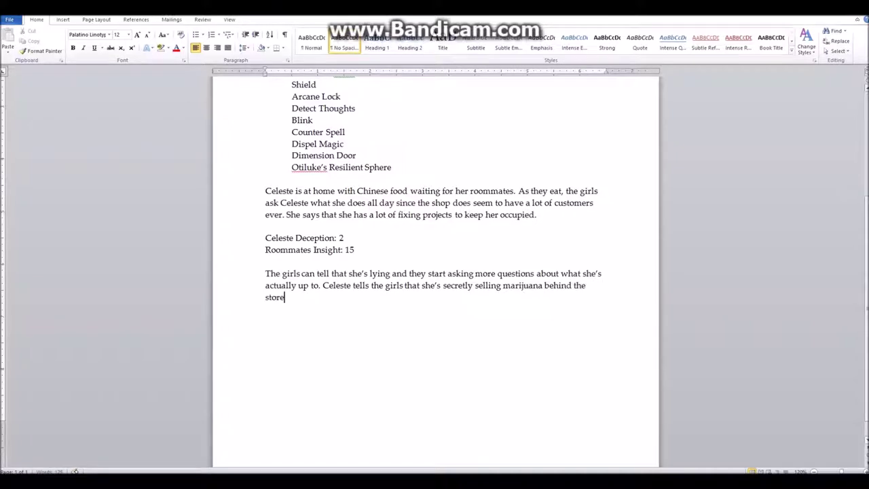
key(Return)
key(Return)
Step: Add the lines "Celeste Deception: 18" and "Roommates Insight: 14", followed by a blank line
text(Celeste Decept)
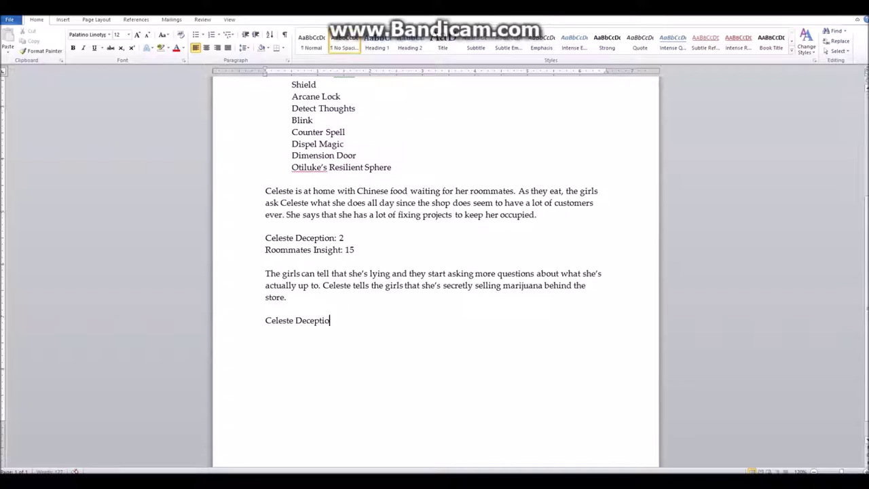
text(n: 18)
key(Return)
text(Roommates Insight:)
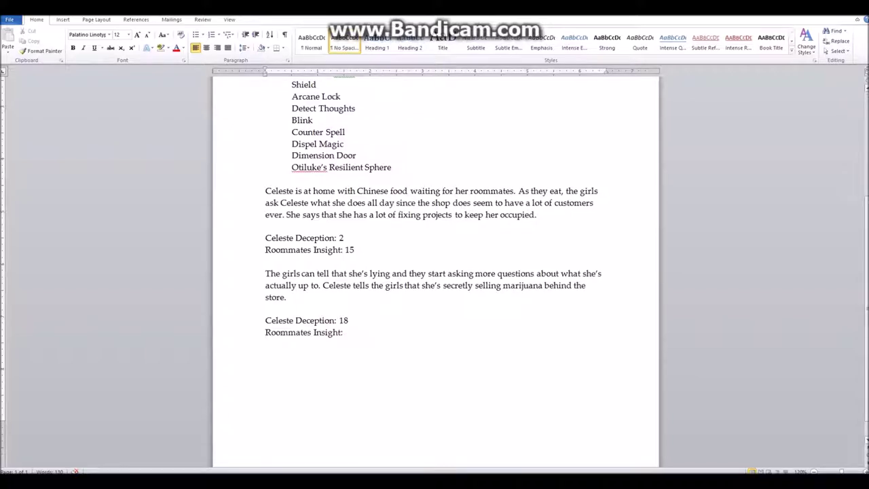
text(14)
key(Return)
key(Return)
Step: Start a new paragraph with "The girls believe her, but one of them is angry she didn't share the pot"
text(The girls believe her, though)
key(BackSpace)
key(BackSpace)
key(BackSpace)
key(BackSpace)
key(BackSpace)
key(BackSpace)
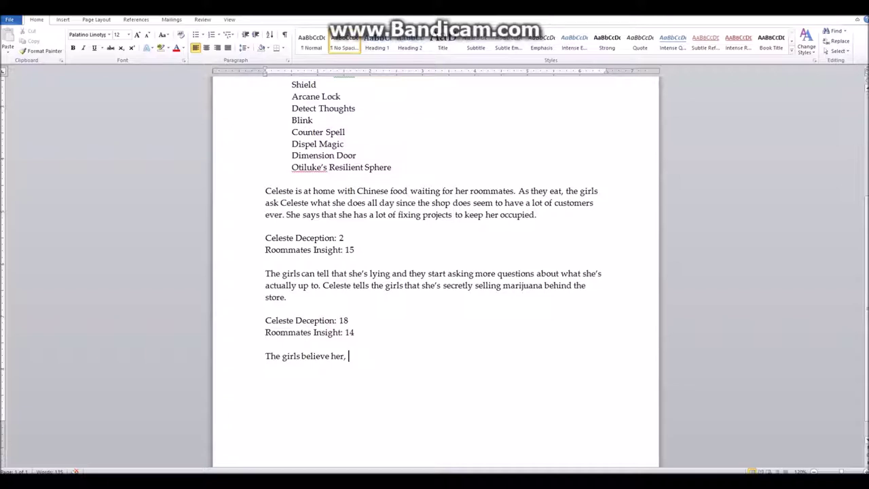
text(but one of them is an)
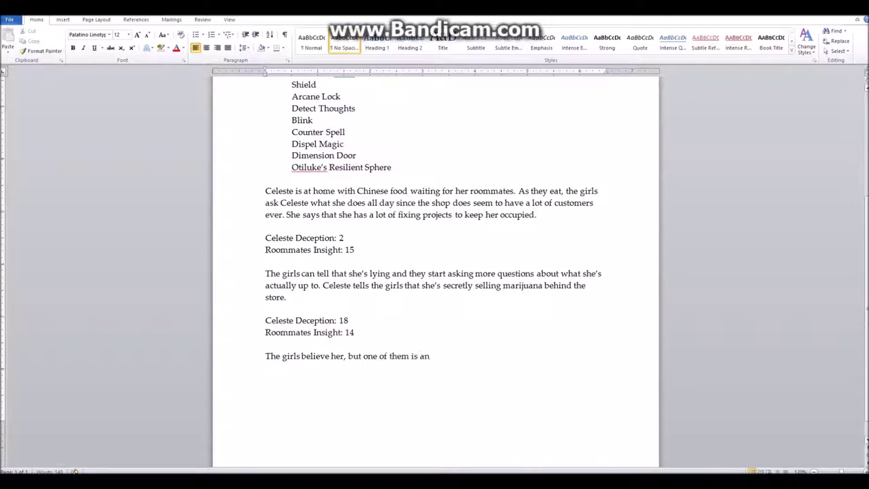
text(gry she didn't share the pot)
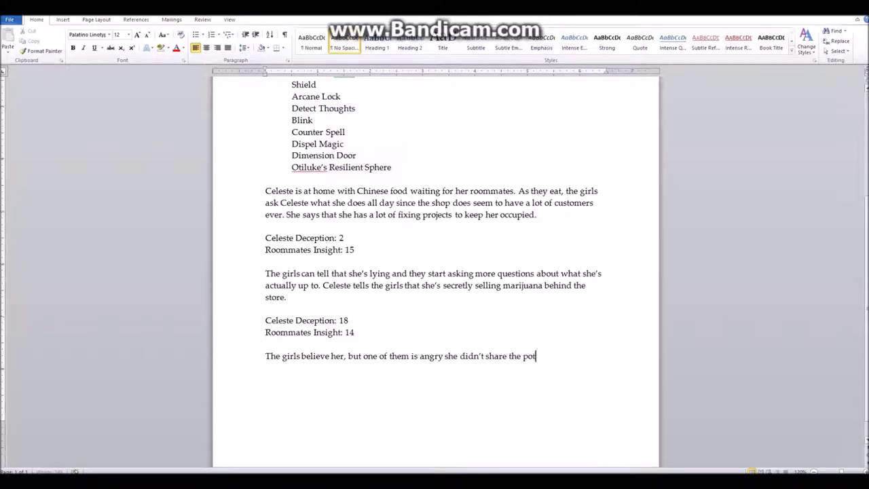
Step: End that sentence, add "Celeste promises to give her a batch for free next time she gets a shipment." and leave a blank line
text(. Celeste poromises to give her a batch for free next time she gets a shipments)
key(BackSpace)
key(Return)
key(Return)
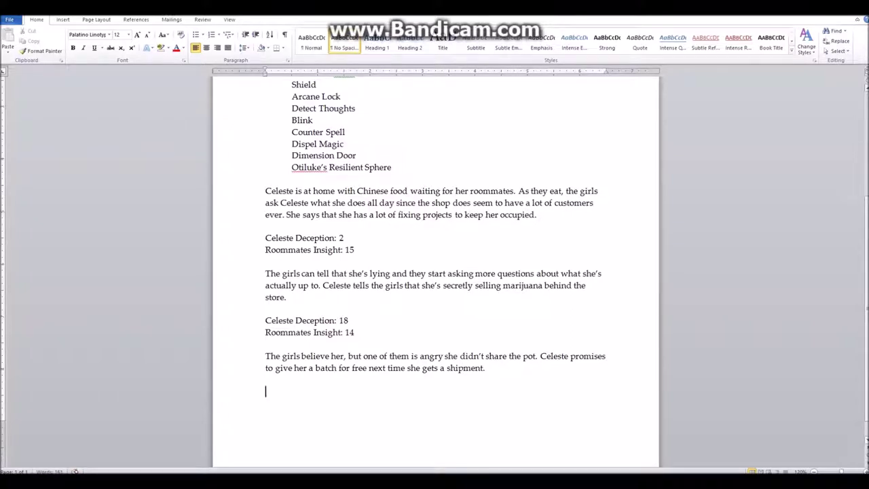
Step: Add the lines "Celeste Persuasion: 9" and "Roommate Insight: 18", followed by a blank line
text(Celeste Persuasion:)
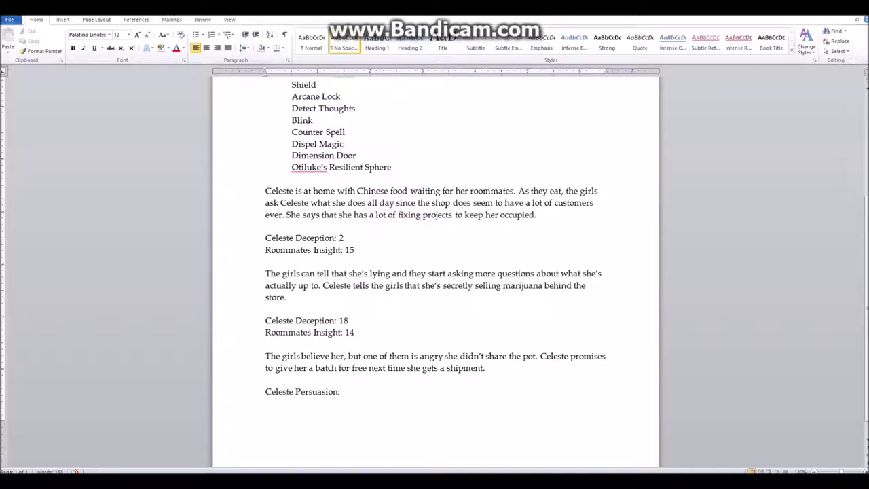
text(9)
key(Return)
text(Roomate Insight:)
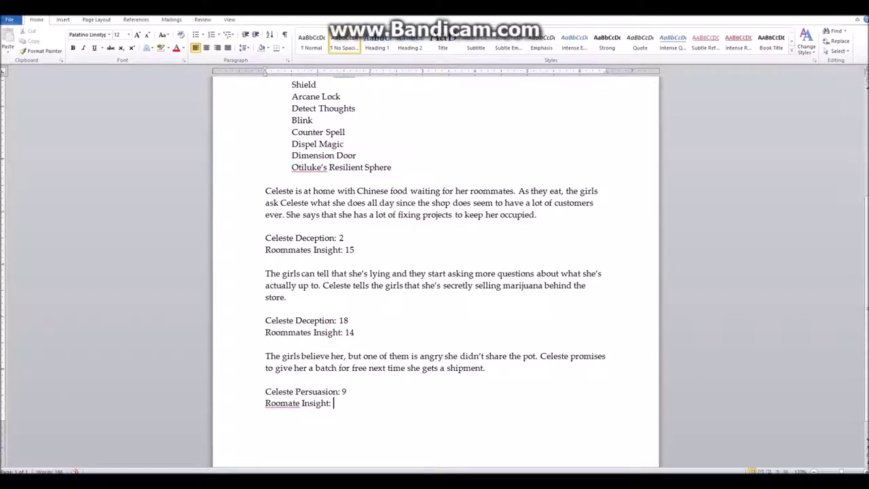
text(18)
click(280, 402)
text(m)
key(End)
key(Return)
key(Return)
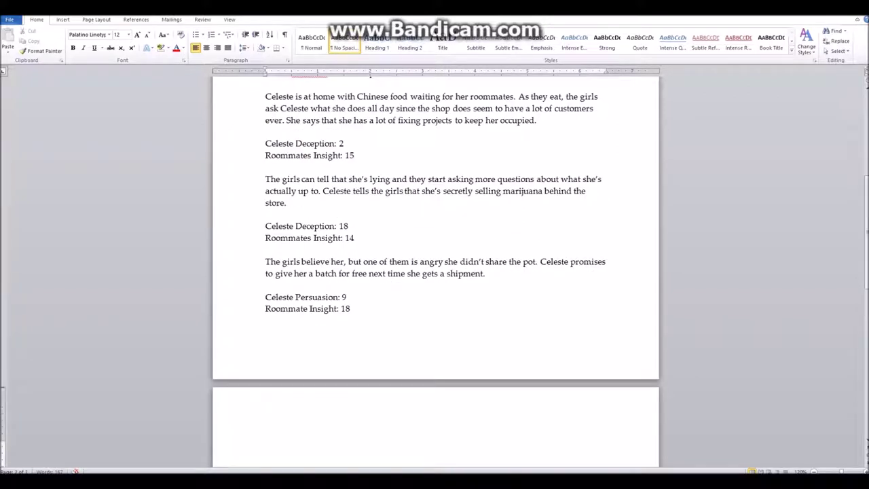
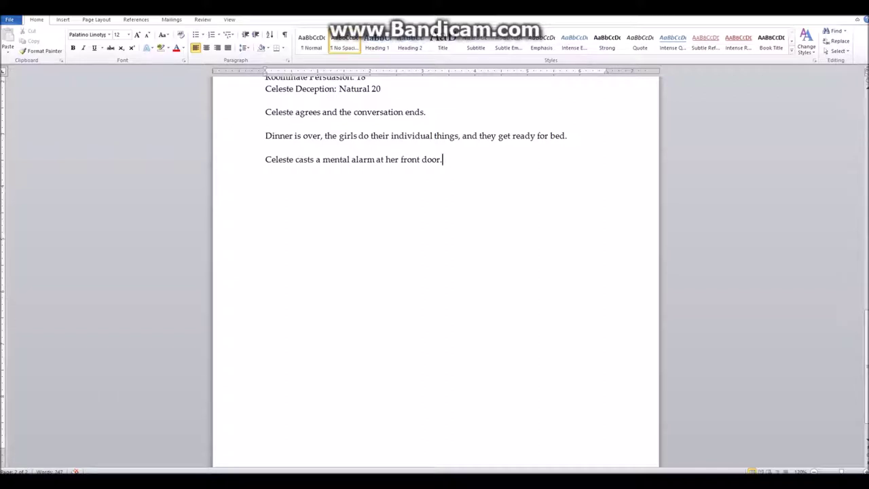
Step: Check Character Creation 3.jpg in Photos and append "DC: 14" to the sentence about the mental alarm at the front door
mouse_move(387, 482)
click(486, 435)
text(DC: 14)
Step: Review the outline's spell list and add the line "Celeste cast Arcane Lock on her front door: DC: 28" below the alarm line
scroll(435, 272, up, 20)
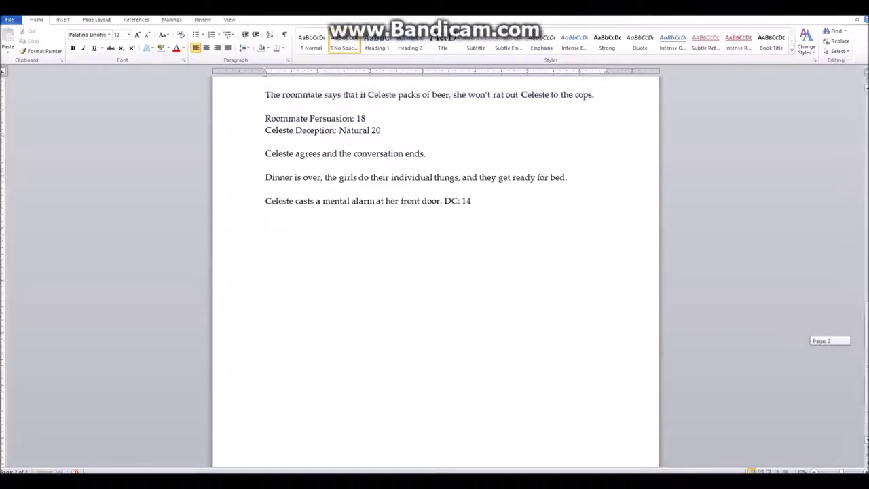
scroll(435, 271, down, 1)
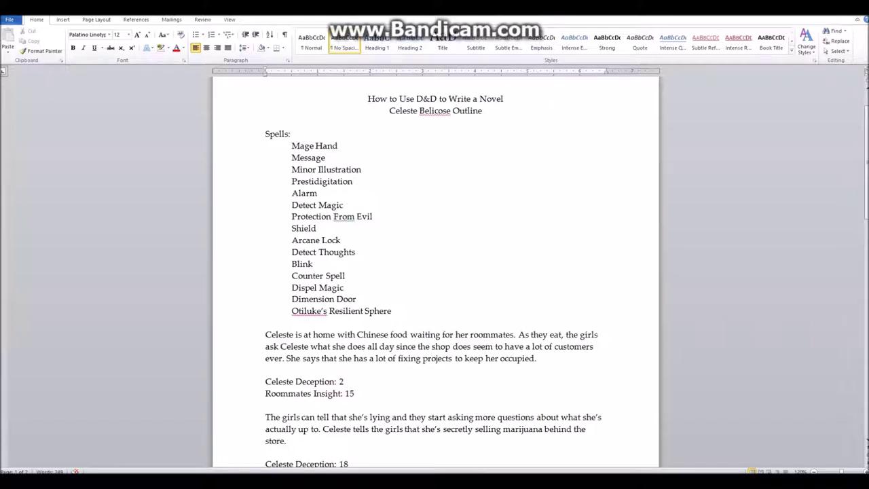
scroll(434, 272, down, 20)
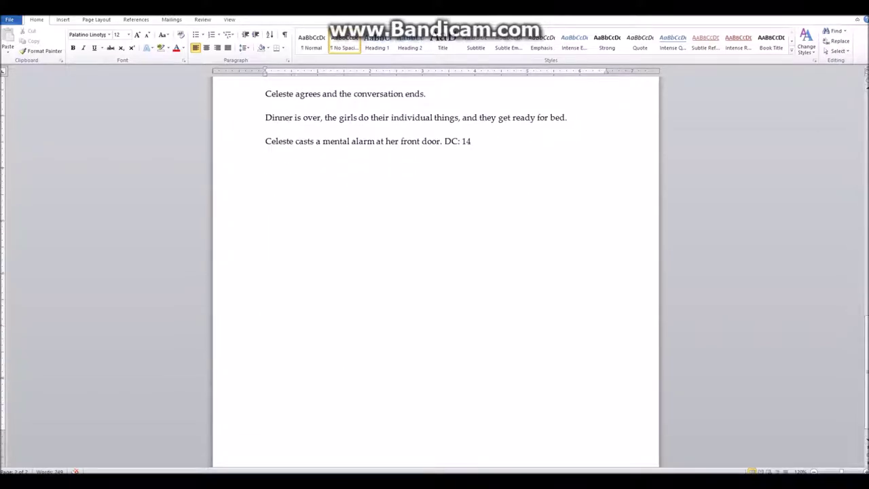
key(Return)
text(Celeste cast Arcane)
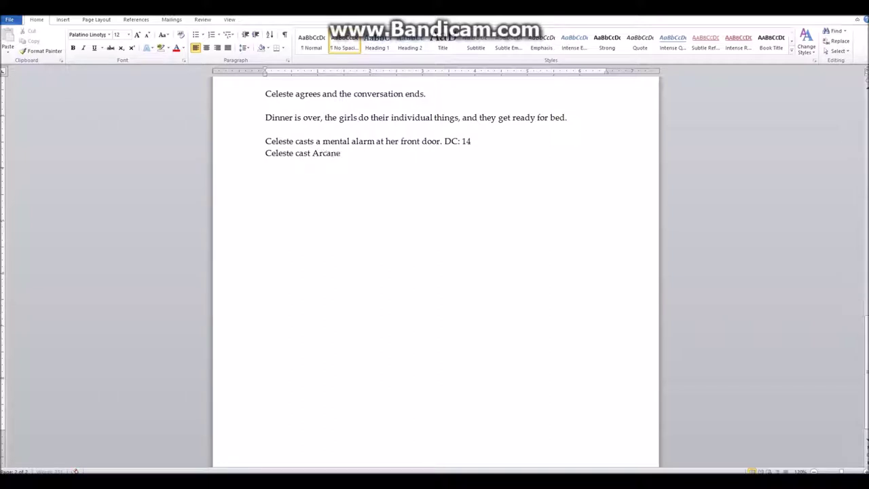
text( Lock on her front door:)
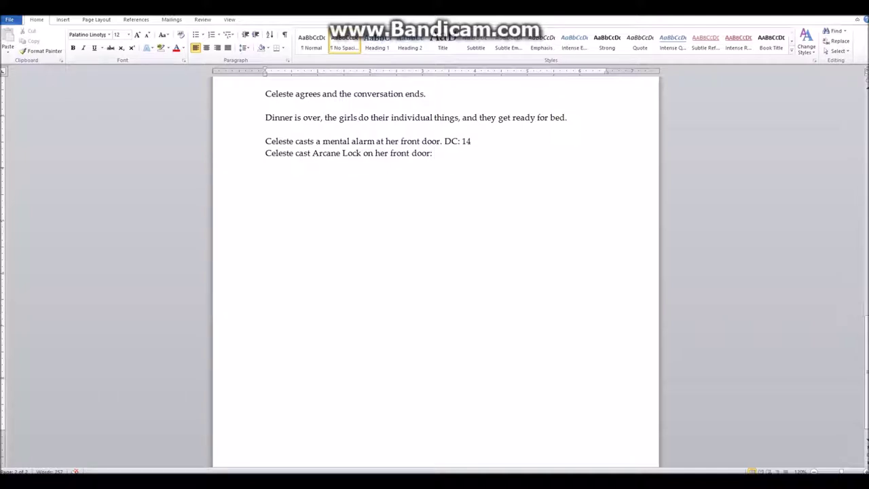
text(DC: 28)
key(Return)
Step: Add the label "Celeste Slight of Hand:" on the line below the Arcane Lock entry, with "Hand" capitalized
scroll(435, 271, up, 20)
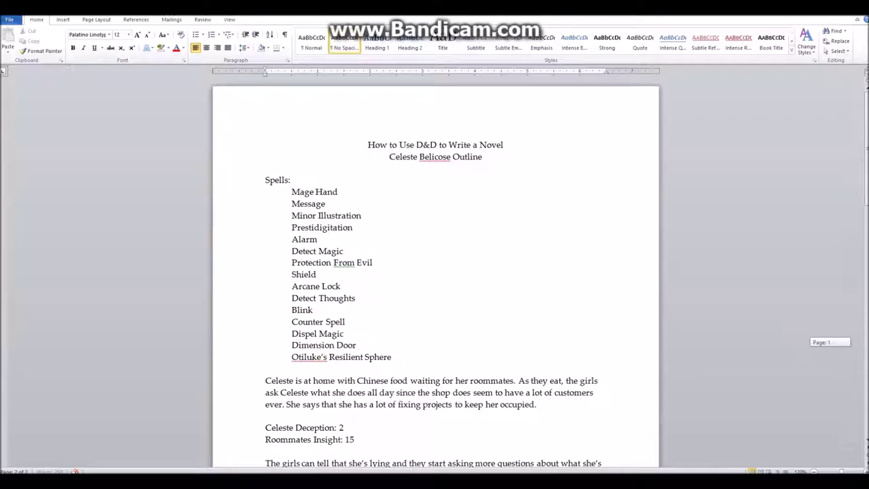
scroll(435, 272, down, 20)
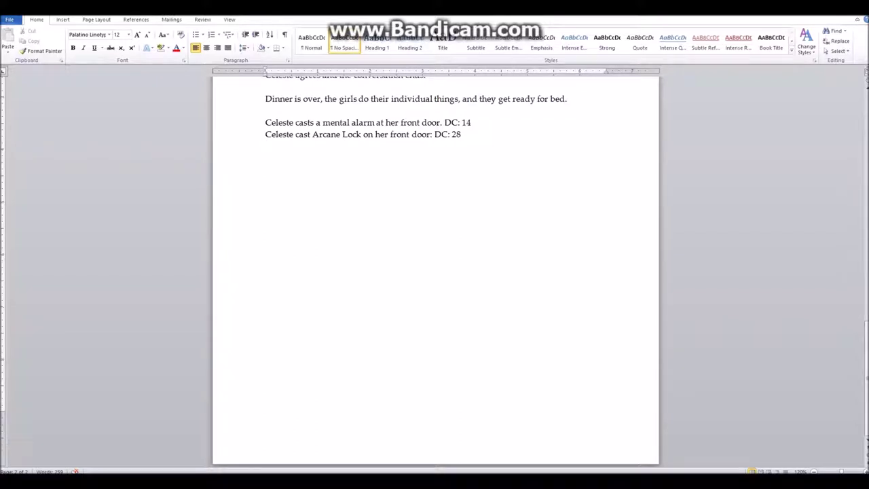
text(Celeste S)
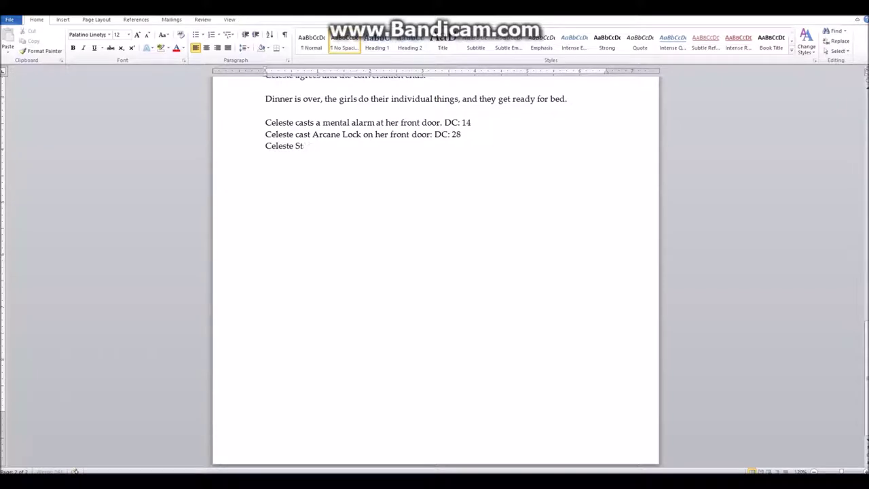
text(light of hand:)
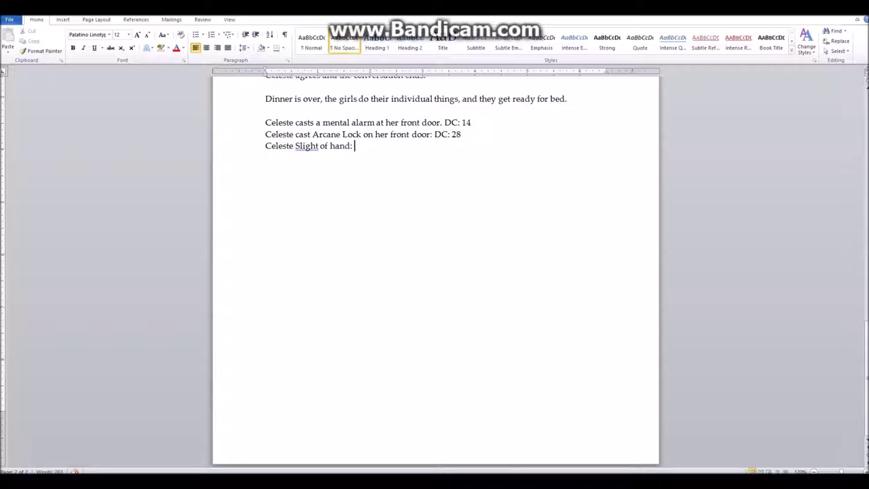
drag(329, 146, 336, 145)
text(H)
key(End)
Step: Begin another line below the Slight of Hand label with "Celeste:"
key(Return)
text(Cleste)
key(BackSpace)
key(BackSpace)
key(BackSpace)
key(BackSpace)
key(BackSpace)
text(eleste:)
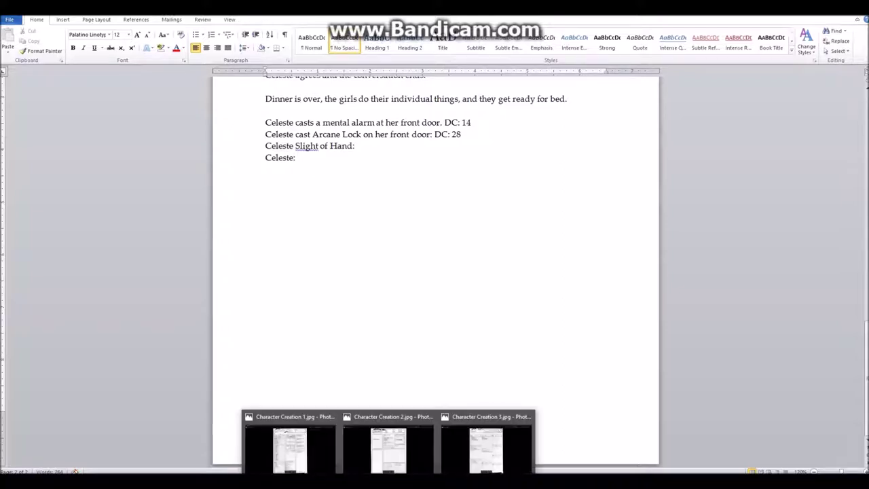
Step: Check the skills on Celeste's character sheet in Photos, and enter 6 as the Slight of Hand result in Word
mouse_move(389, 482)
click(384, 442)
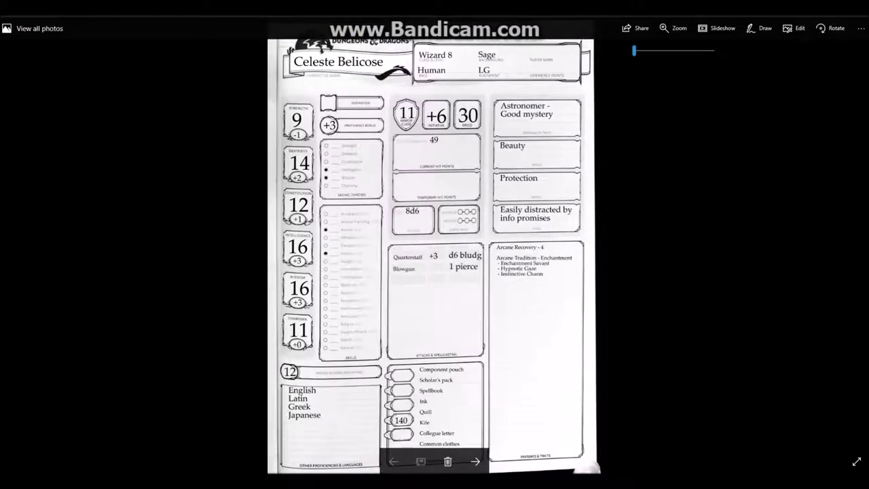
key(alt+Tab)
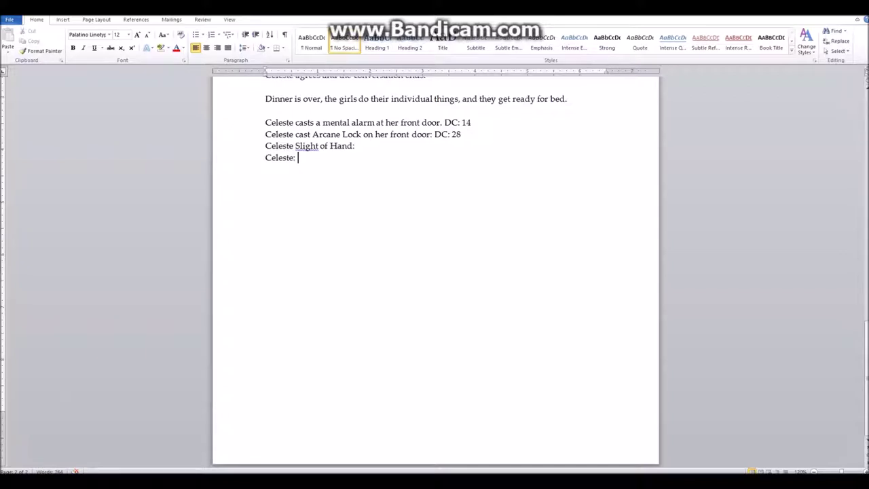
click(357, 145)
text(6)
Step: Rework the unfinished "Celeste:" line into "Celeste Stealth: 7" and leave a blank line below it
click(297, 157)
key(BackSpace)
key(BackSpace)
text(Stealth)
key(BackSpace)
key(BackSpace)
key(BackSpace)
key(BackSpace)
text(alth: 7)
key(Return)
key(Return)
Step: Start a new paragraph with "Celeste's roommate hear her and ask her what she is doing"
text(Celeste's roo)
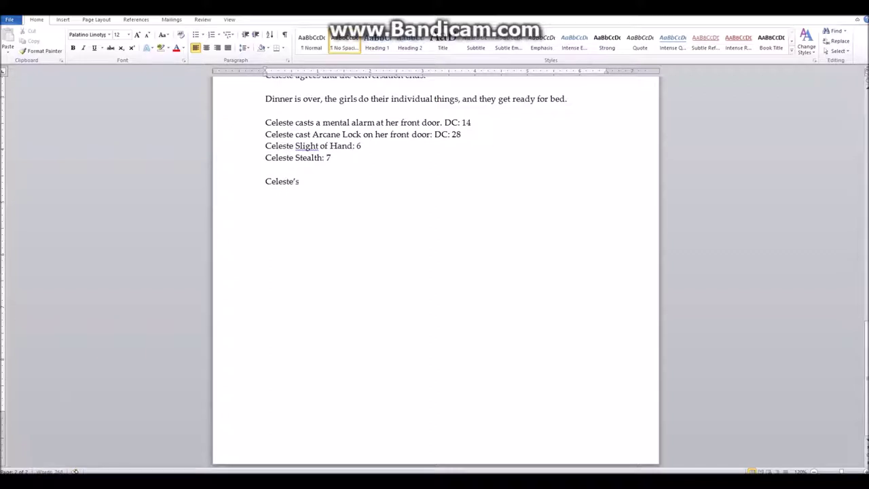
text(mmate hear her an)
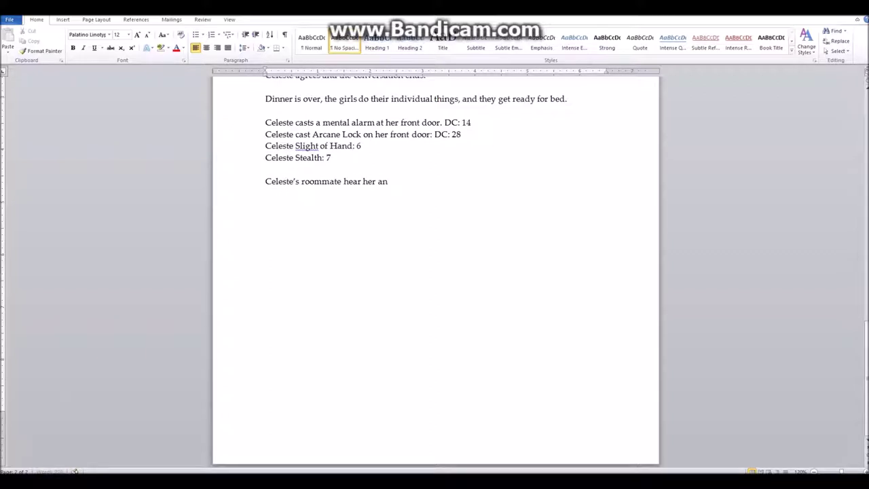
text(d ask her wa)
key(BackSpace)
text(hat she is doing)
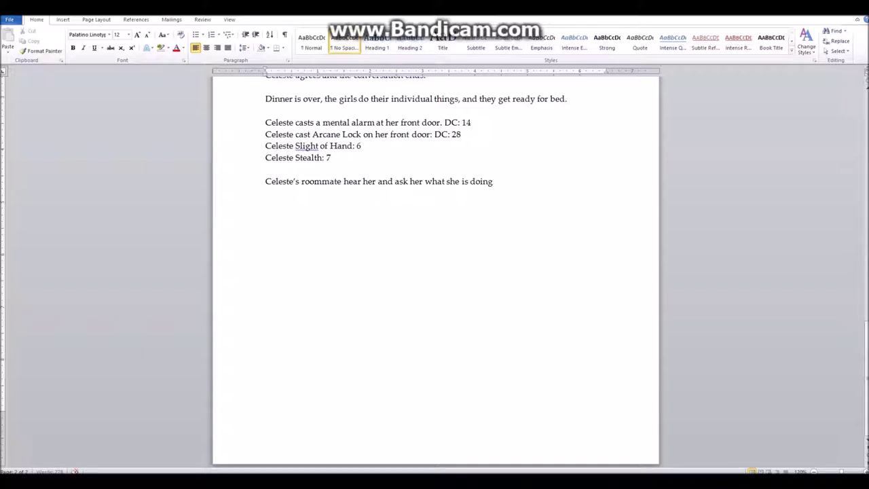
Step: End that sentence, add "Celeste says she locking up the shop." and leave a blank line
text(. Celeste says she)
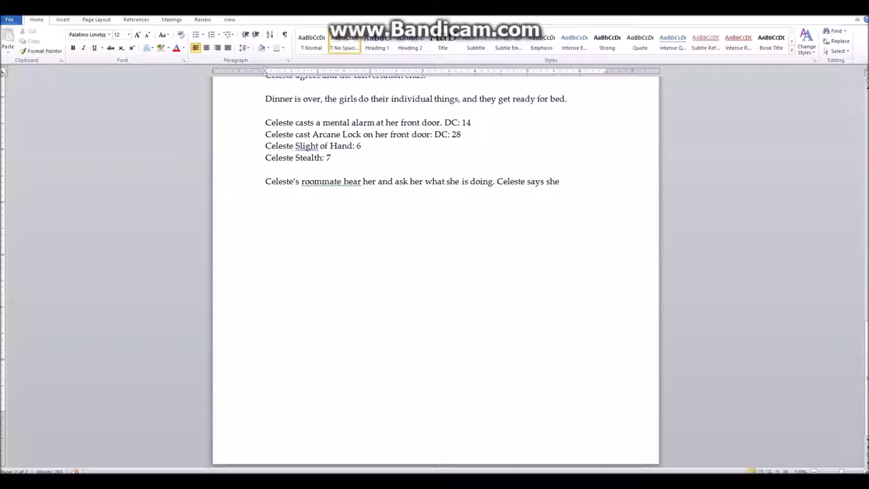
text(locing up)
key(BackSpace)
key(BackSpace)
key(BackSpace)
key(BackSpace)
key(BackSpace)
key(BackSpace)
text(king up the shop.)
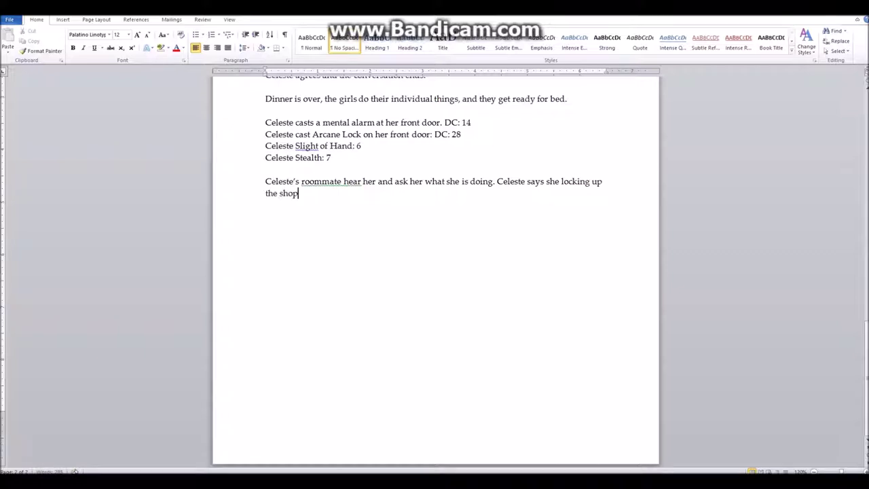
key(Return)
key(Return)
Step: Add the line "Celeste Deception/Persuasion: 19" below the paragraph about locking up the shop
text(Celeste:)
key(BackSpace)
key(BackSpace)
text(Deception)
text(/Persuai)
key(BackSpace)
text(sion:)
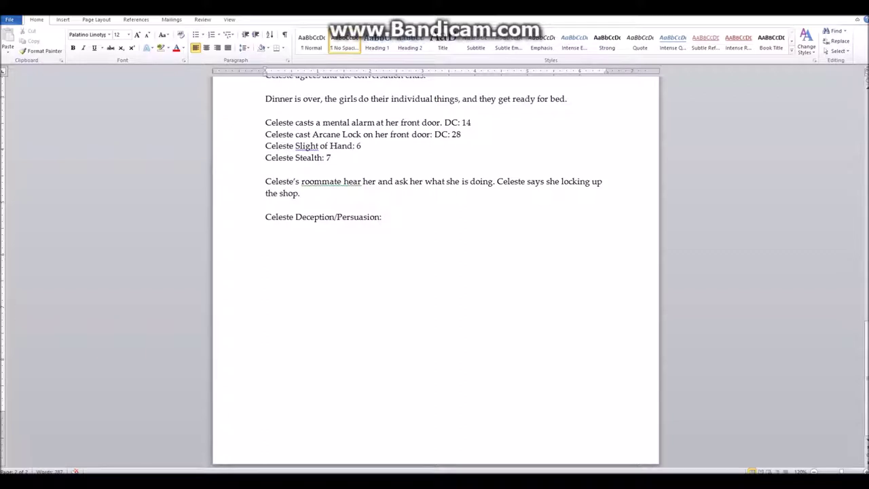
text( 19 )
Step: Add the line "Roommates Insight: 3" directly below the Deception/Persuasion result, followed by a blank line
text(Roommate)
text(s Insight:)
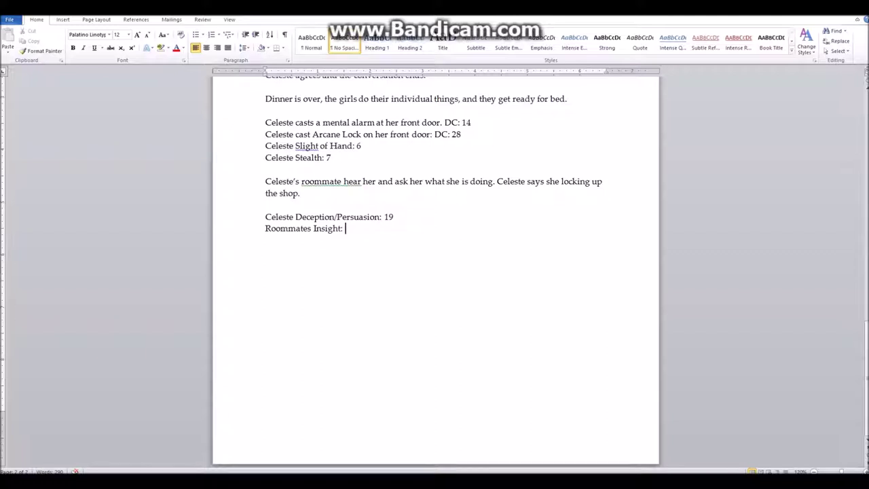
text( 3)
key(Return)
key(Return)
Step: Write "So all the girls go to bed." as a new paragraph and leave a blank line
text(So all the girls go to bed.)
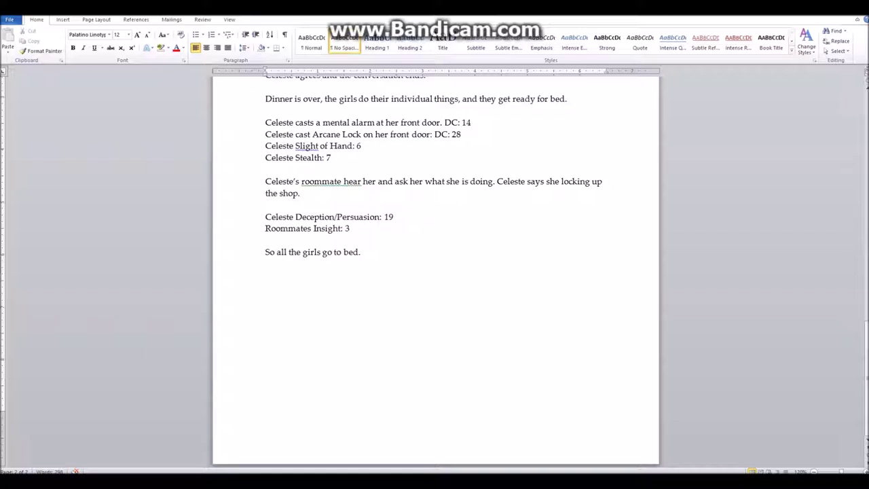
key(Return)
key(Return)
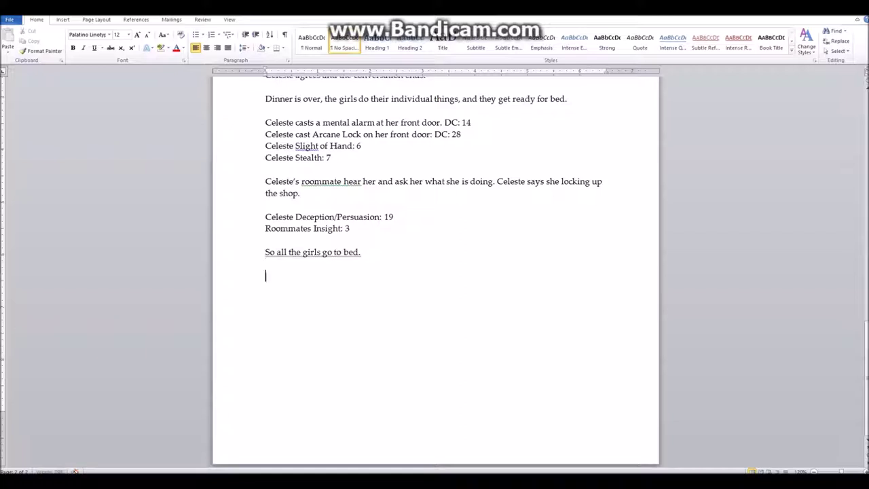
Step: Check the enemy's name on the Character Creation 2 sheet in Photos, then back in Word begin "In the middle of the night, Reverend Eli"
mouse_move(385, 483)
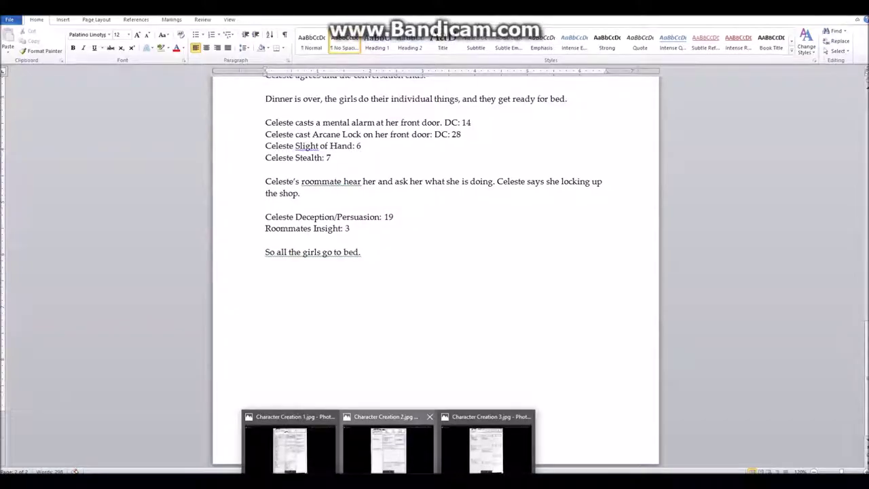
click(385, 442)
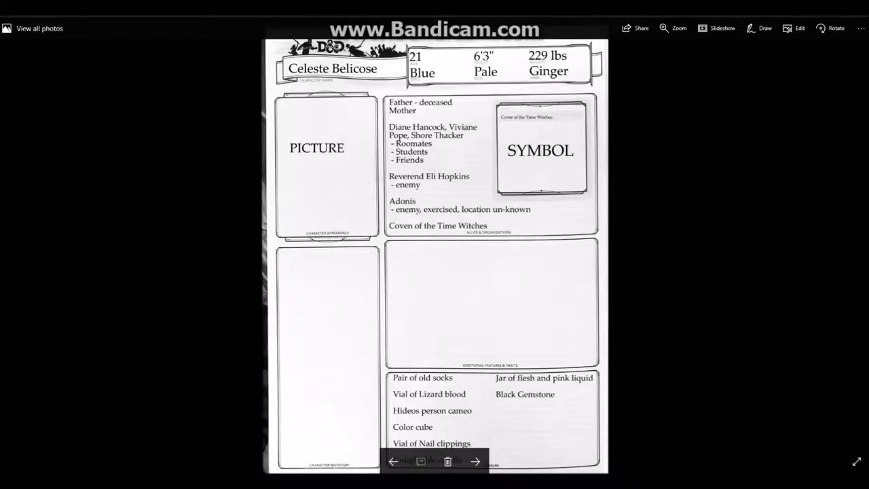
key(alt+Tab)
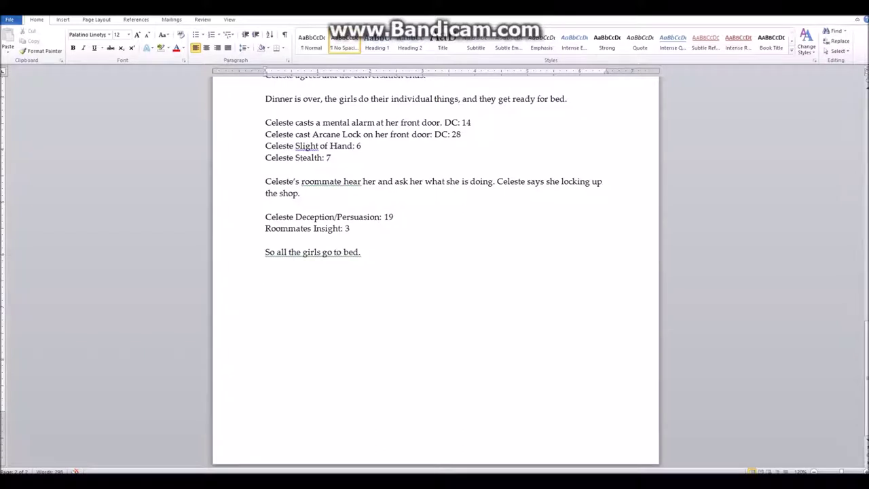
text(In the m)
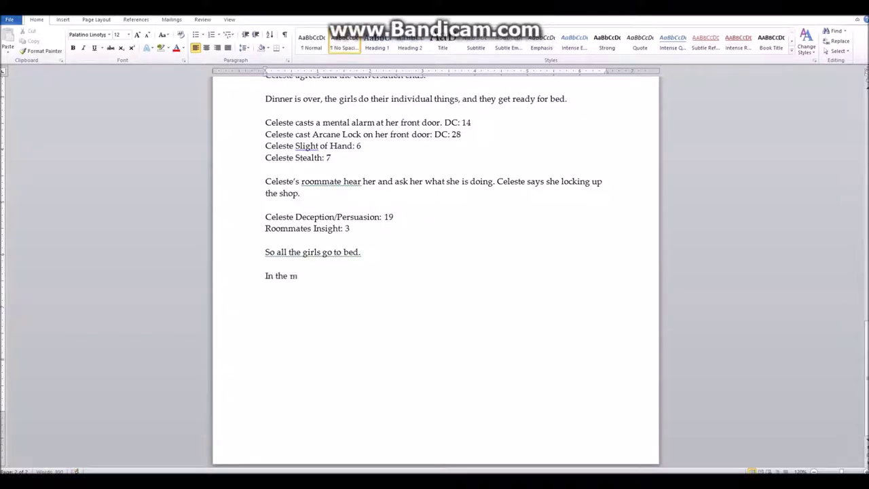
text(iddle of the night)
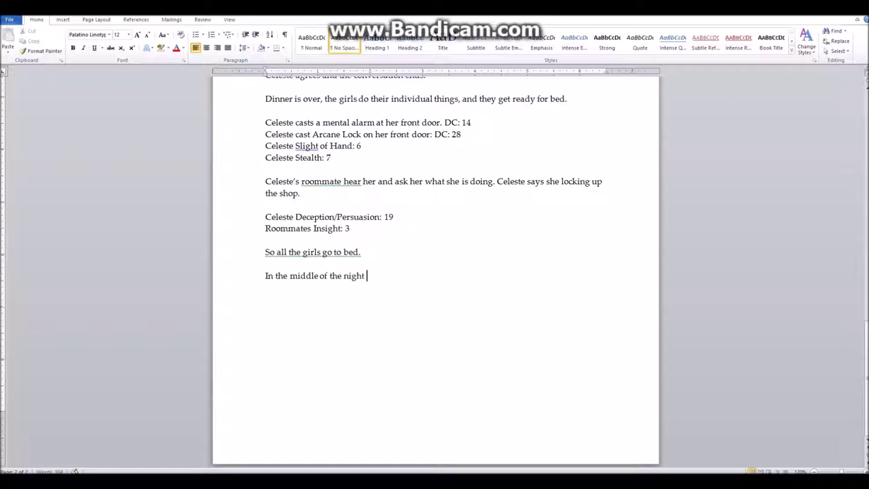
key(BackSpace)
text(, Reverend Eli)
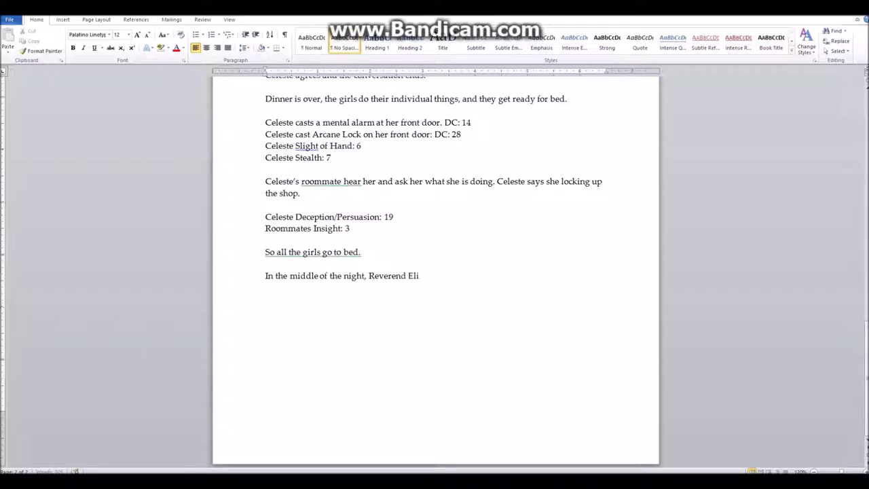
Step: Finish the sentence about the reverend with "Hopkins and his men try to break in." and leave a blank line
text( Hopkins e)
text(nters the)
key(BackSpace)
key(BackSpace)
key(BackSpace)
key(BackSpace)
key(BackSpace)
key(BackSpace)
key(BackSpace)
key(BackSpace)
key(BackSpace)
text(nd his men try to )
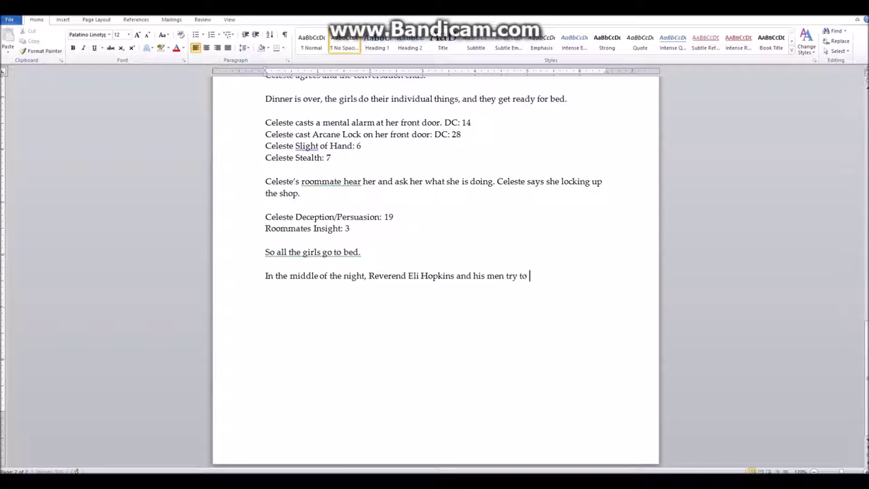
text(break in.)
key(Return)
key(Return)
Step: Add the line "Men Strength Check: 2" with "Strength" spelled correctly, followed by a blank line
text(Men Stregnth Check:)
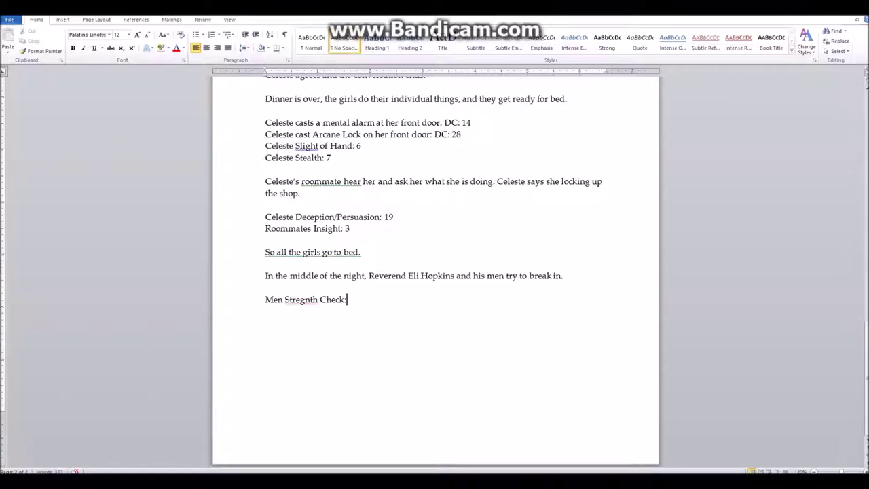
right_click(301, 299)
click(238, 310)
click(347, 300)
text(2)
key(Return)
key(Return)
Step: Write "All the girls wake up hearing banging on the door." as a new paragraph and leave a blank line
text(All the girls wak)
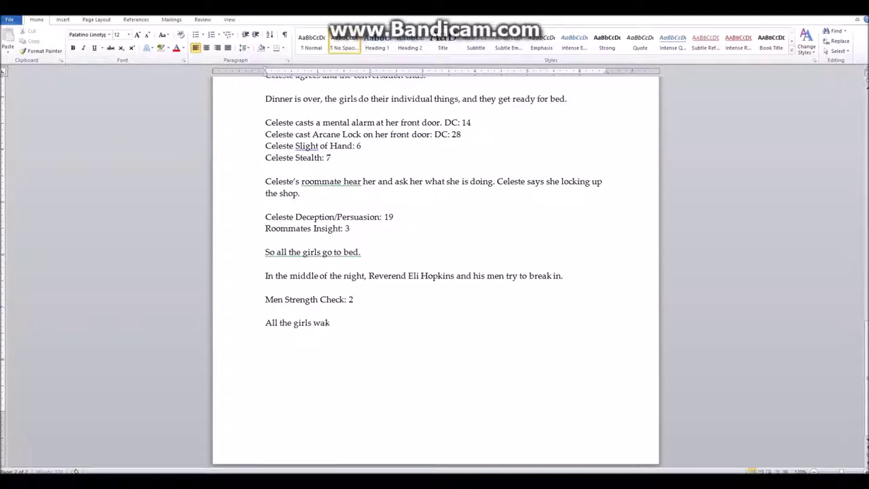
text(e up heari)
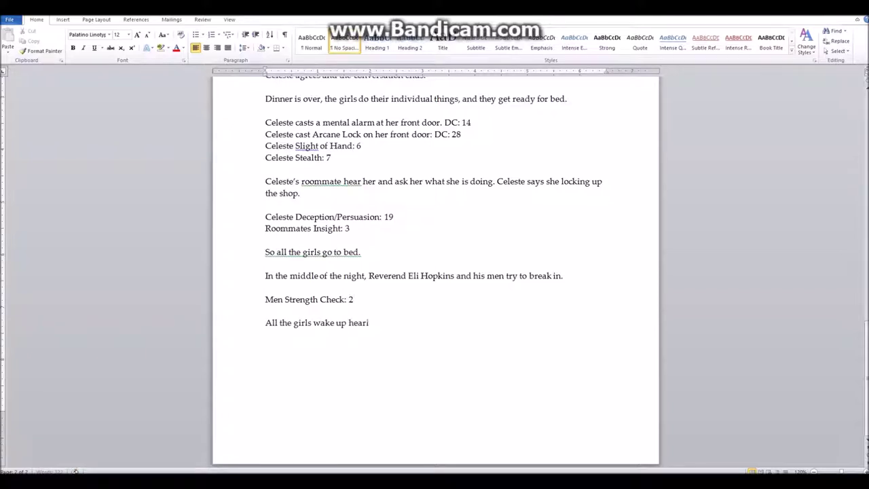
text(ng bangin)
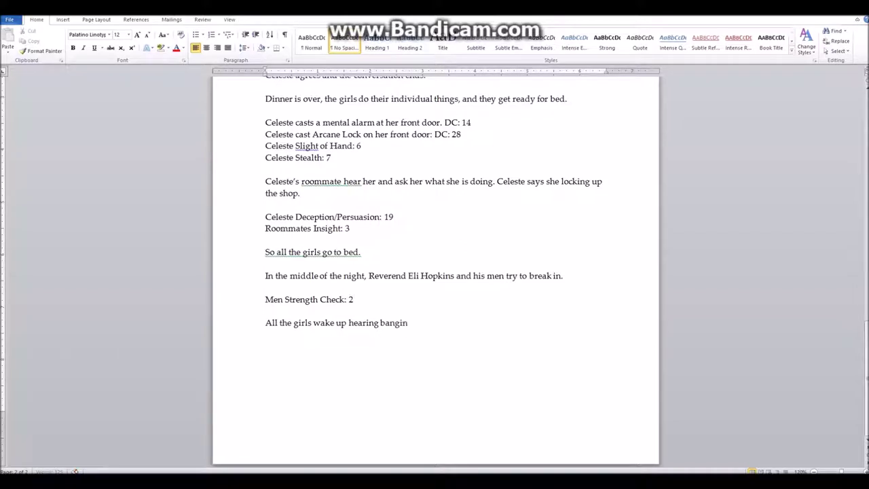
text(g on the door.)
key(Return)
key(Return)
Step: Add a second check line, "Men Strength Check: 6", below the banging paragraph and leave a blank line
text(MEN)
key(BackSpace)
key(BackSpace)
text(EN)
key(BackSpace)
key(BackSpace)
text(en Strength Check:)
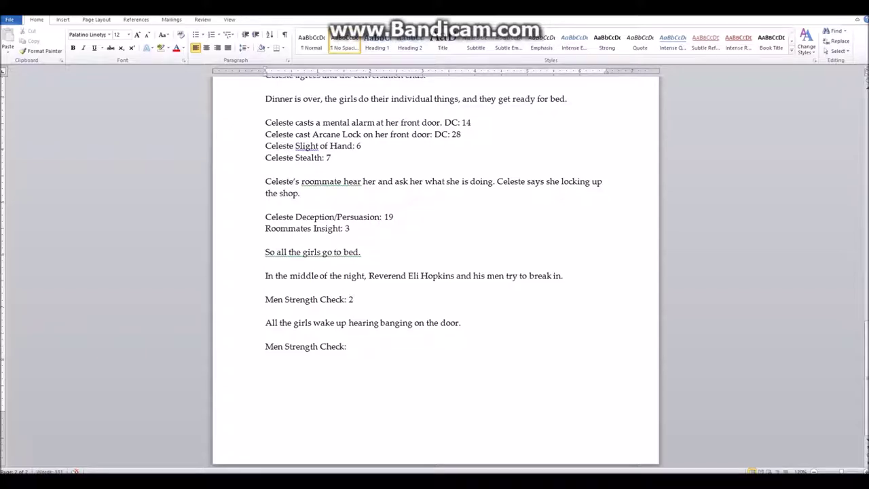
text(6)
key(Return)
key(Return)
Step: Write "All the girls go down stairs to see what's going on." as a new paragraph, followed by a blank line
text(All the girls go)
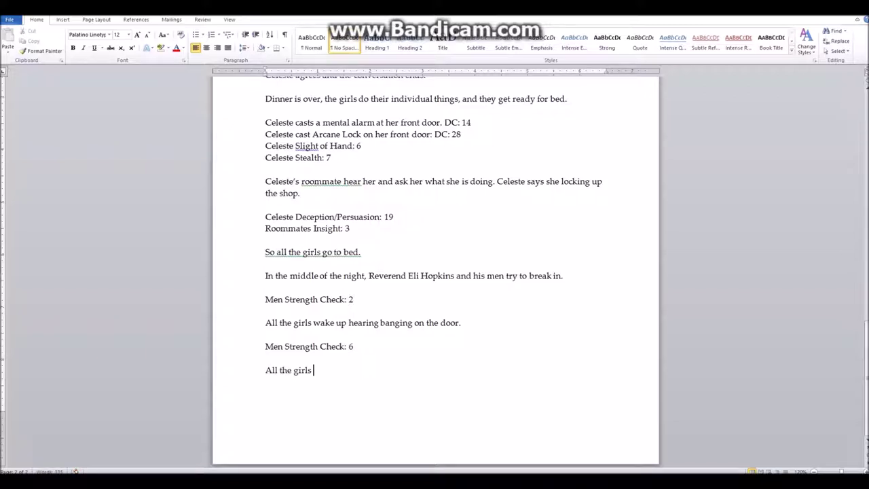
text( dow)
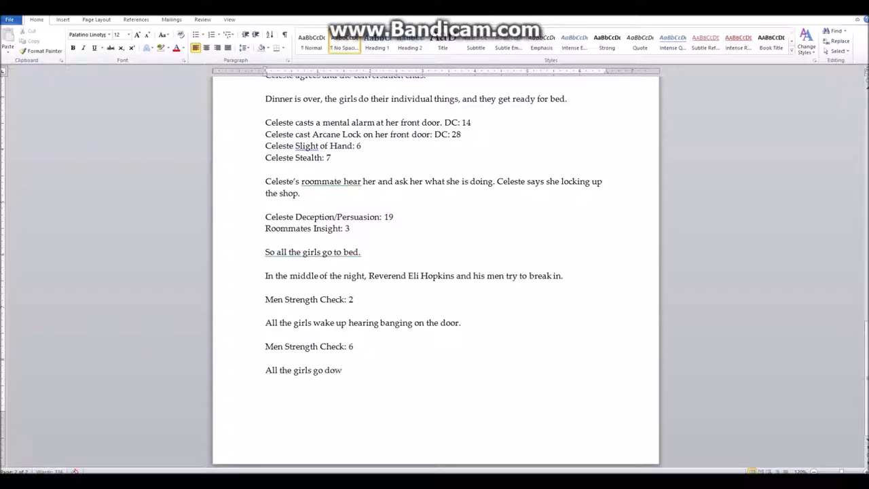
text(n stairs to see)
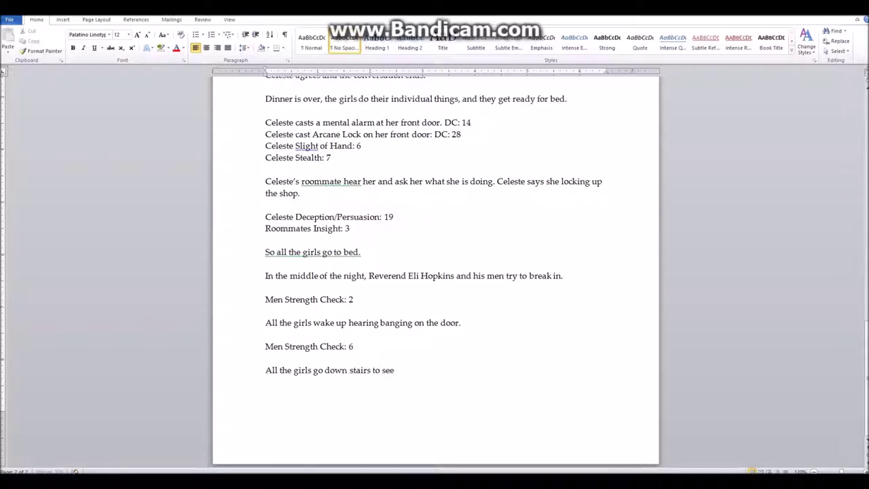
text( what's going on)
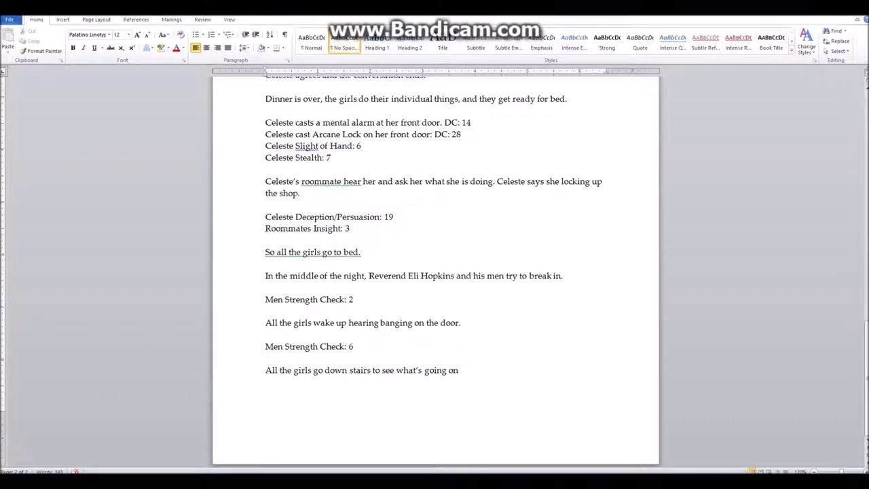
text(.)
key(Return)
Step: Start a result line with the label "Celeste Perception:", without the word "Check"
text(Celeste)
key(BackSpace)
key(BackSpace)
text(Perception Check:)
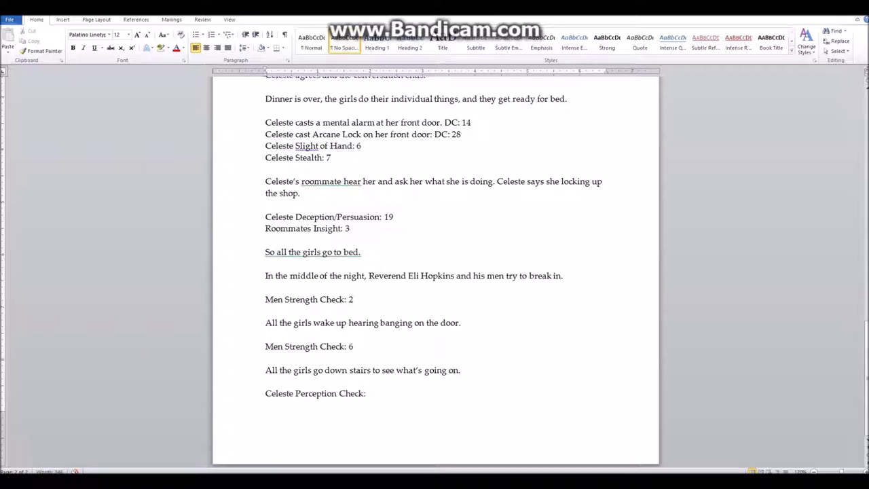
key(BackSpace)
key(BackSpace)
key(BackSpace)
key(BackSpace)
key(BackSpace)
key(BackSpace)
key(BackSpace)
text(:)
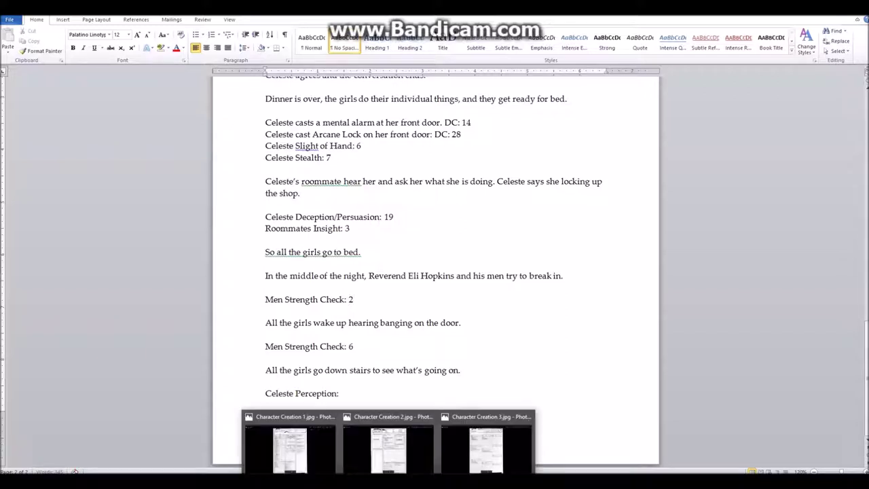
Step: Consult the skills and Wisdom modifier on the Character Creation 1 sheet in Photos, and enter 16 as Celeste's Perception result in Word
click(291, 448)
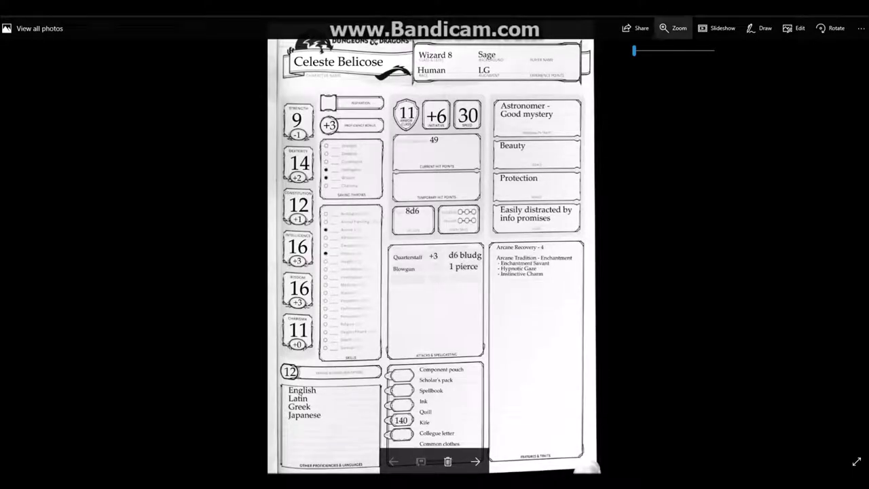
click(639, 50)
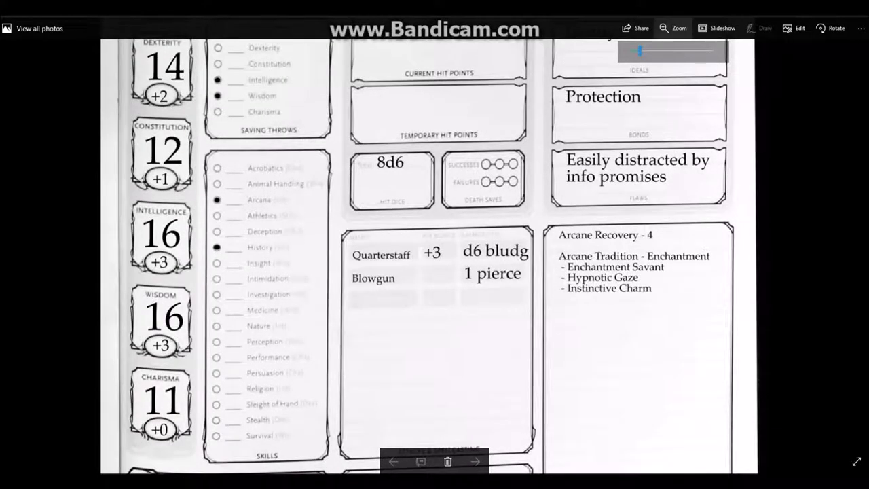
key(ctrl+0)
key(alt+Tab)
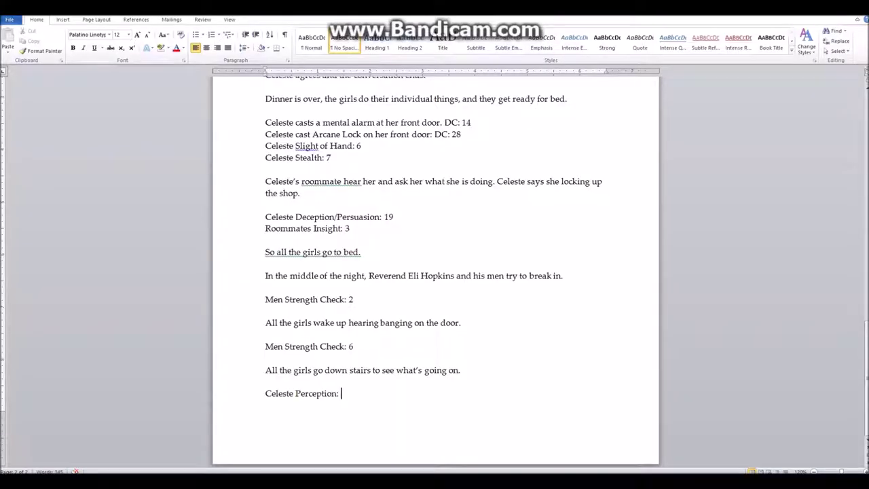
text(16)
key(Return)
Step: Add the line "Roommates Perception: 12" directly below Celeste's Perception result, spelling "Roommates" with a double m
text(C)
key(BackSpace)
text(Roomates Perception Checks:)
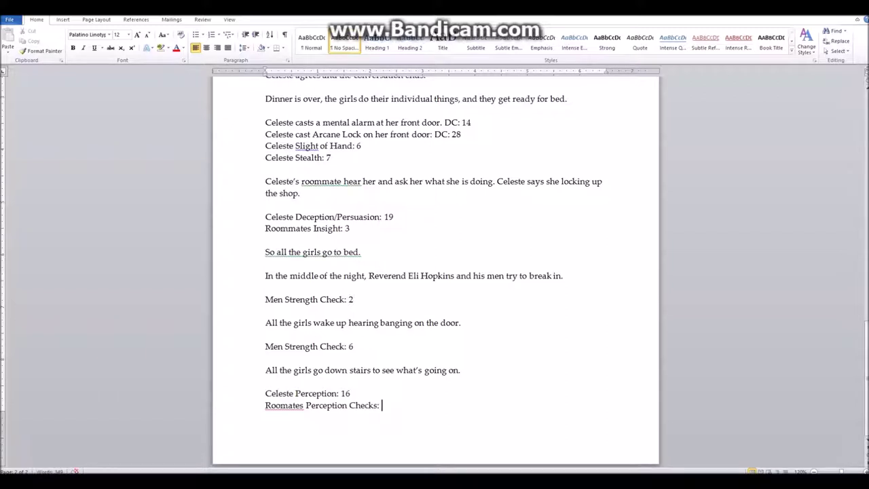
key(BackSpace)
key(BackSpace)
key(BackSpace)
key(BackSpace)
key(BackSpace)
key(BackSpace)
key(BackSpace)
key(BackSpace)
text(: 12)
click(288, 405)
text(m)
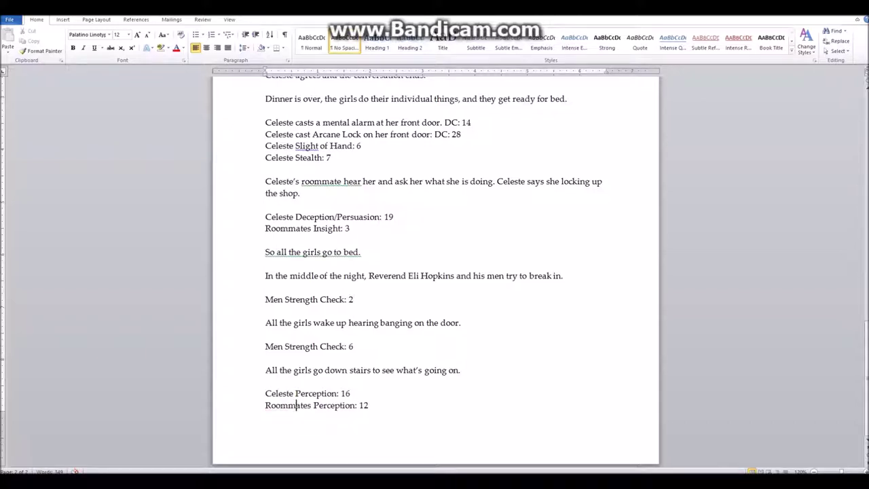